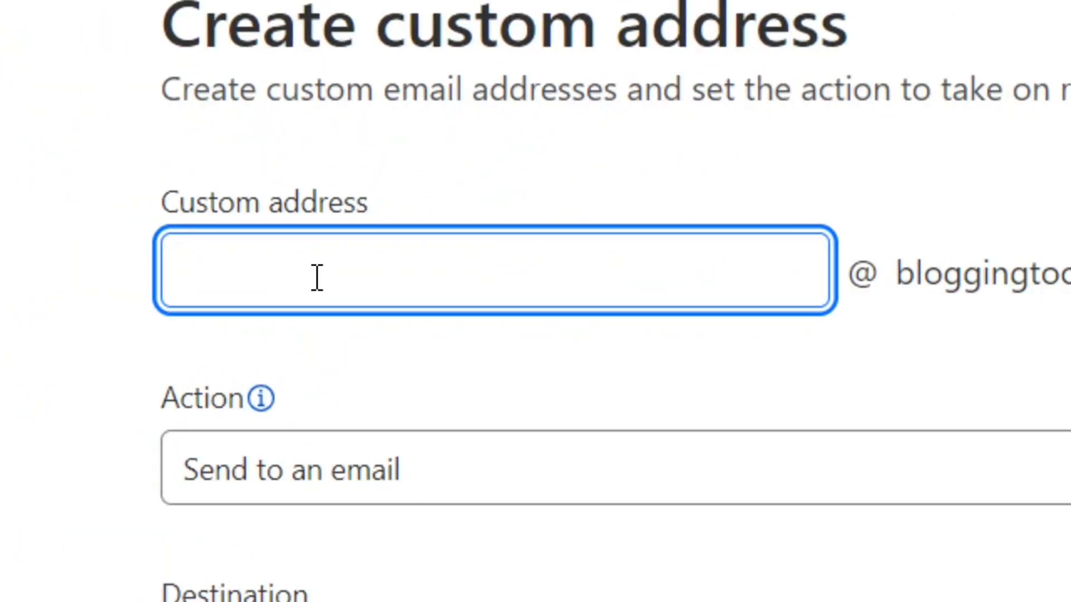
Create custom address 'work', action 'Send to an email' to the verified Gmail destination, and save.
type("work")
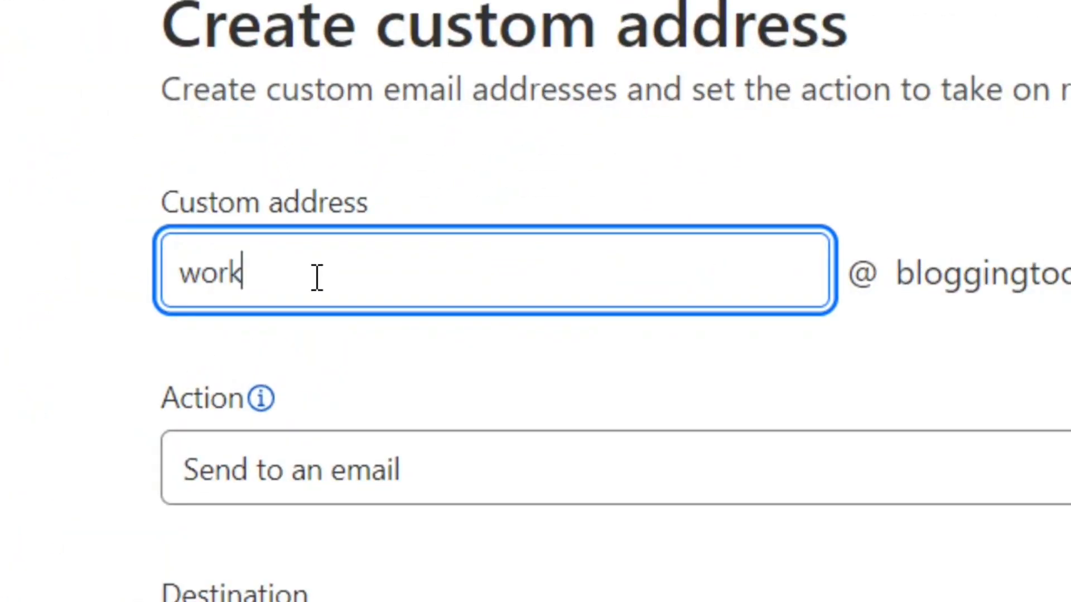
left_click_drag(273, 277, 156, 284)
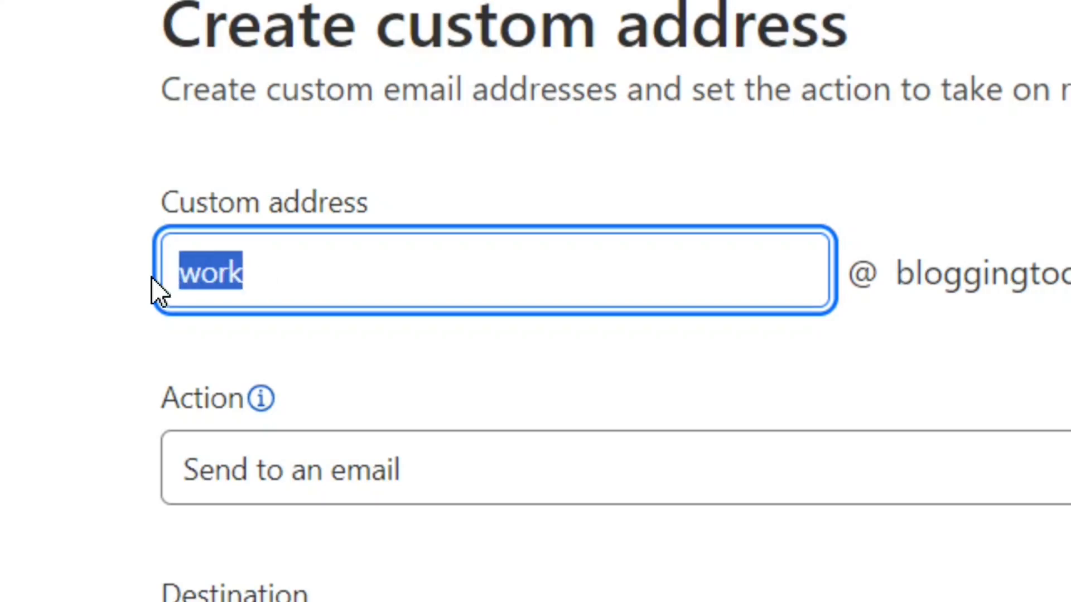
left_click(359, 279)
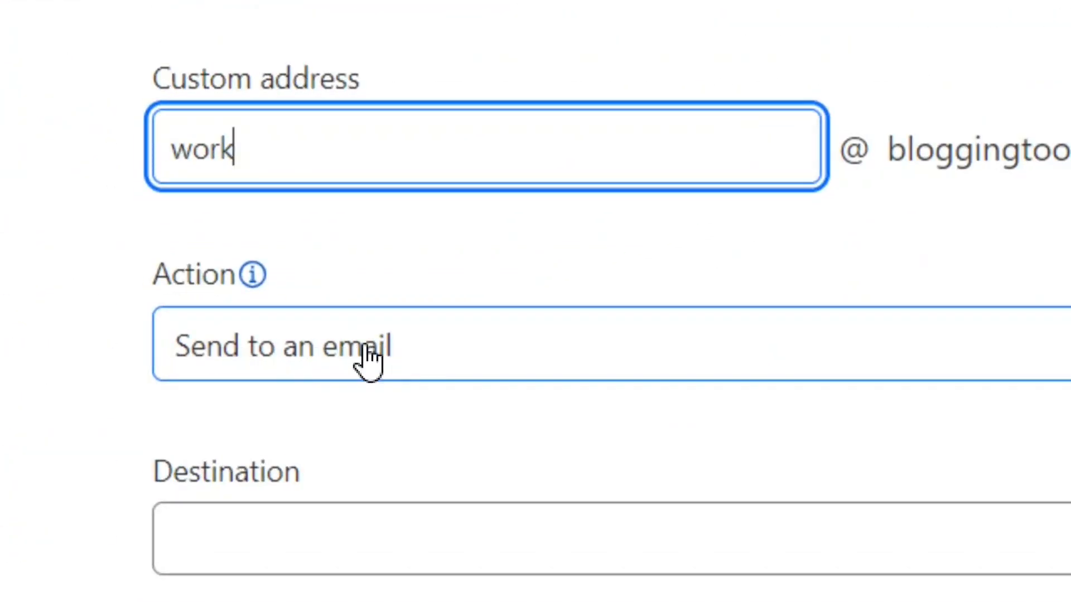
left_click(559, 354)
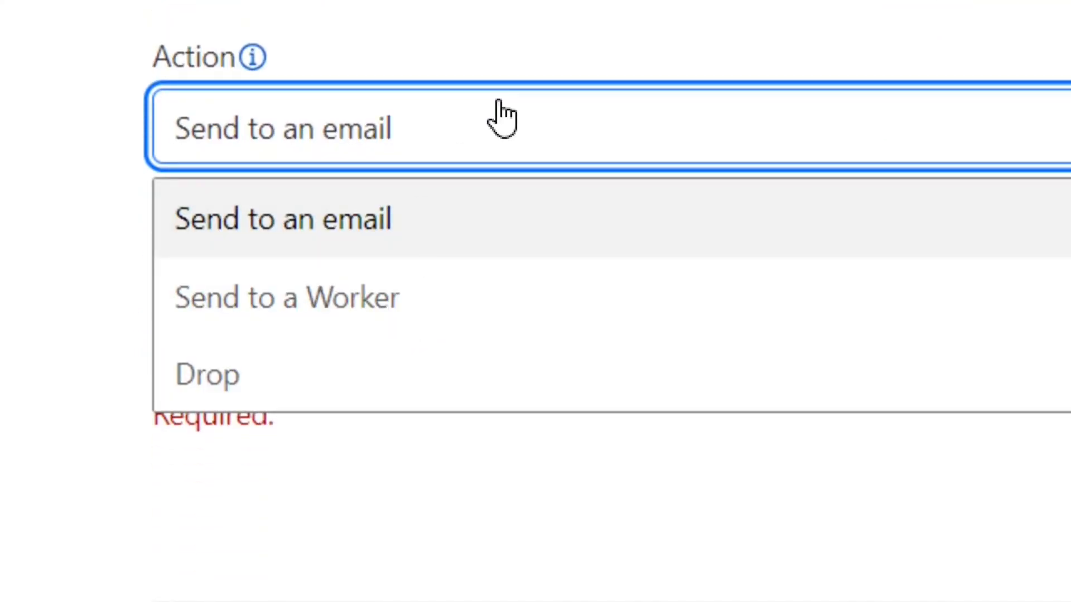
left_click(298, 173)
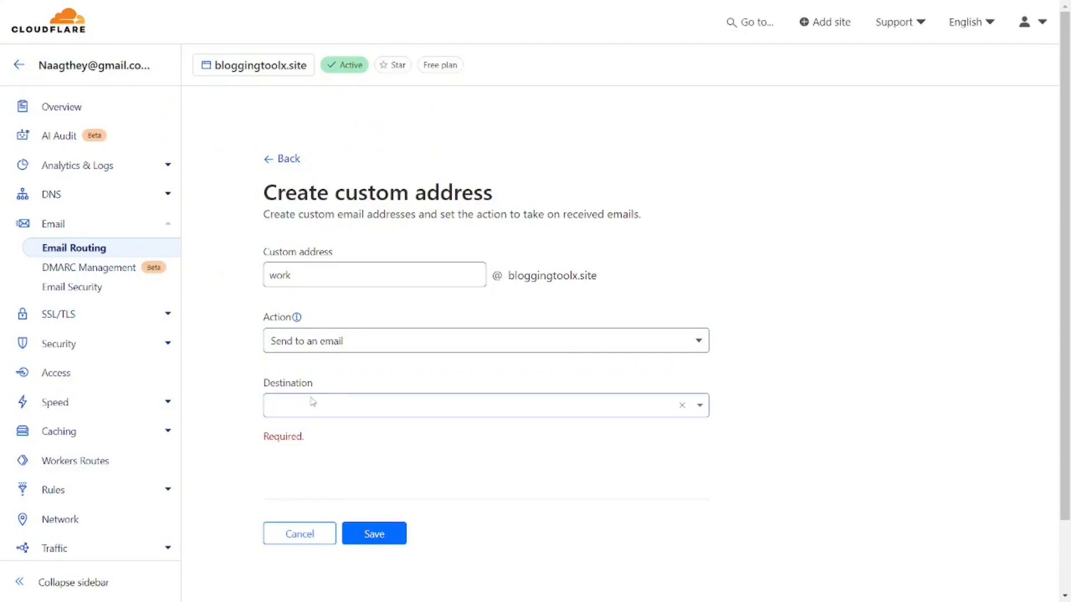
left_click(313, 403)
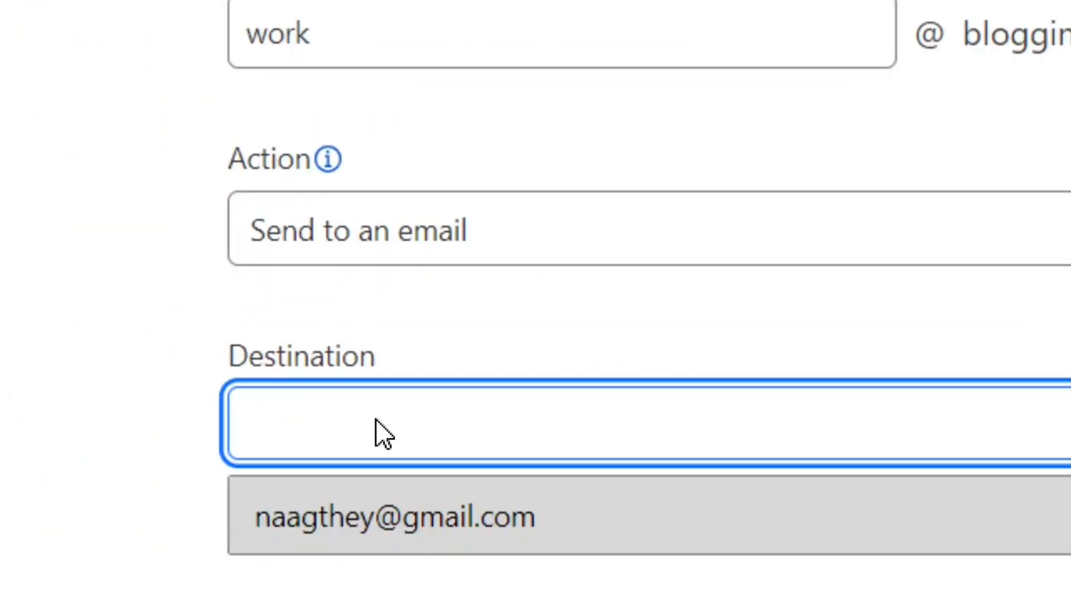
left_click(438, 520)
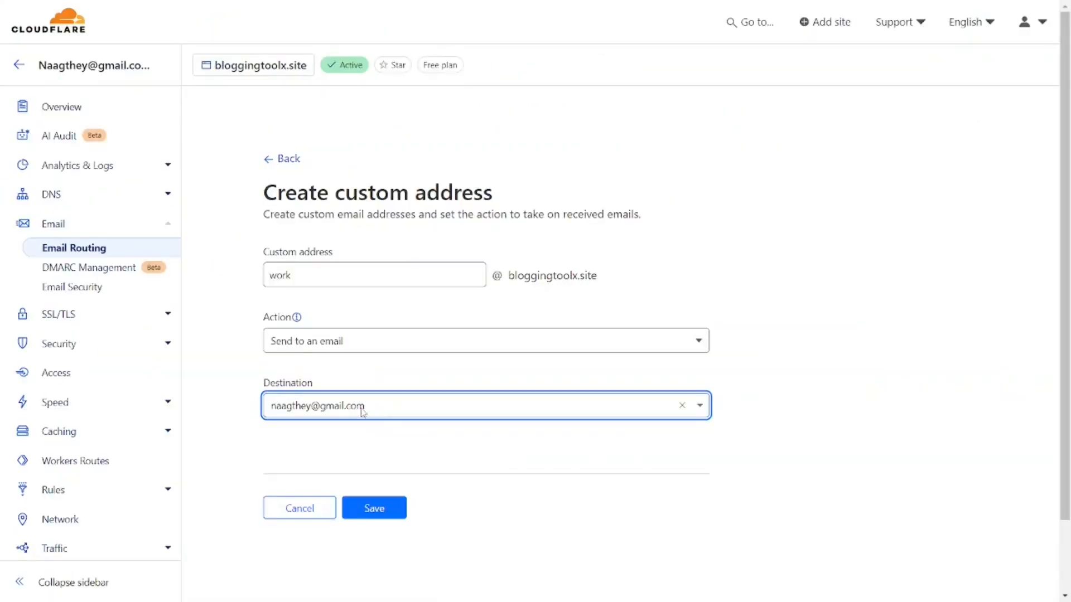
left_click(379, 517)
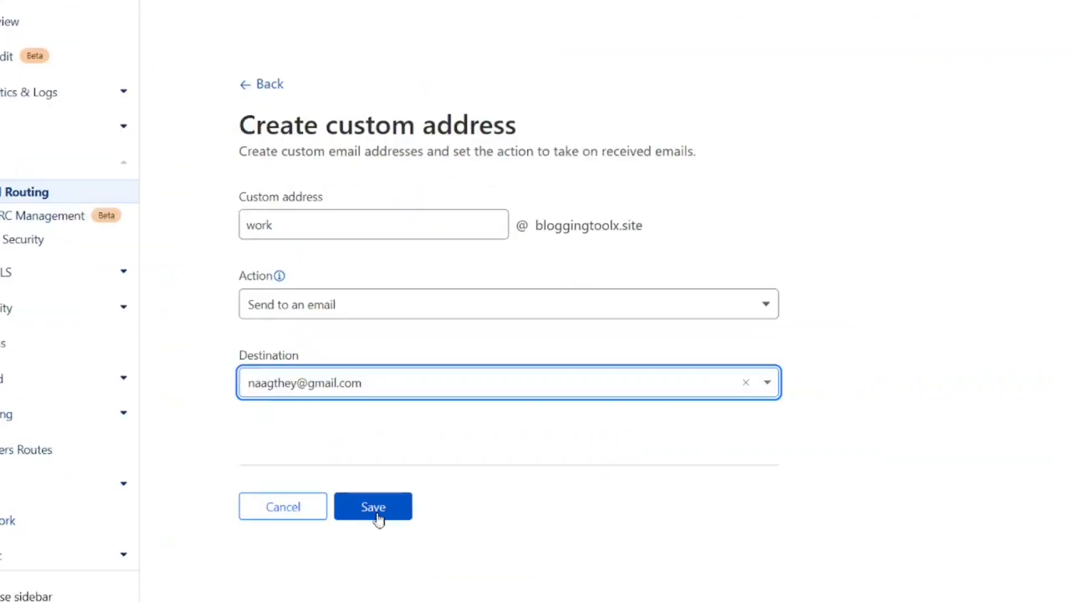
left_click(381, 514)
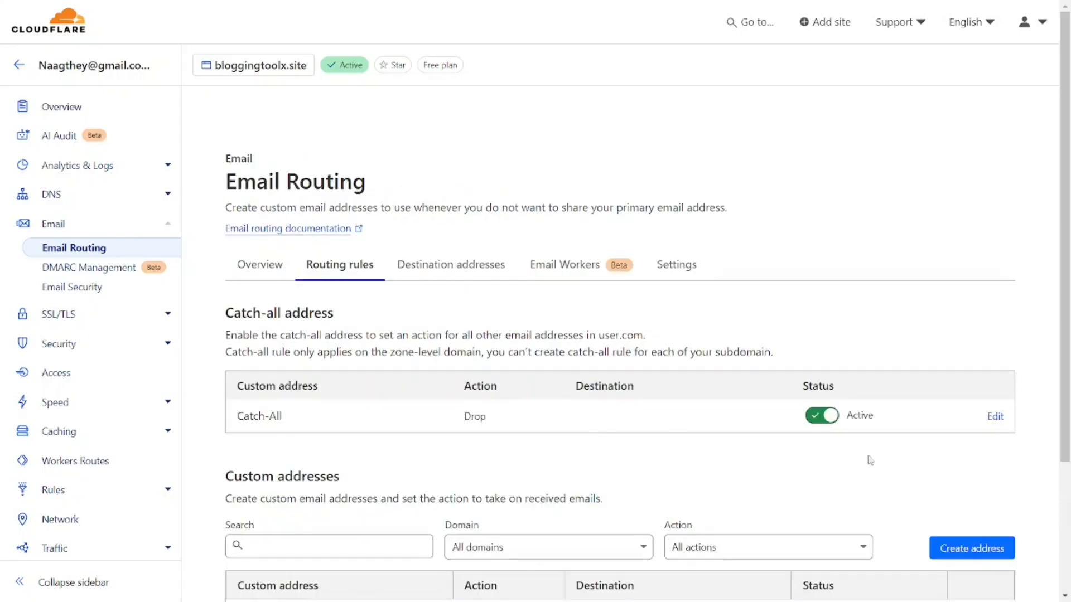
scroll(870, 460, "down", 3)
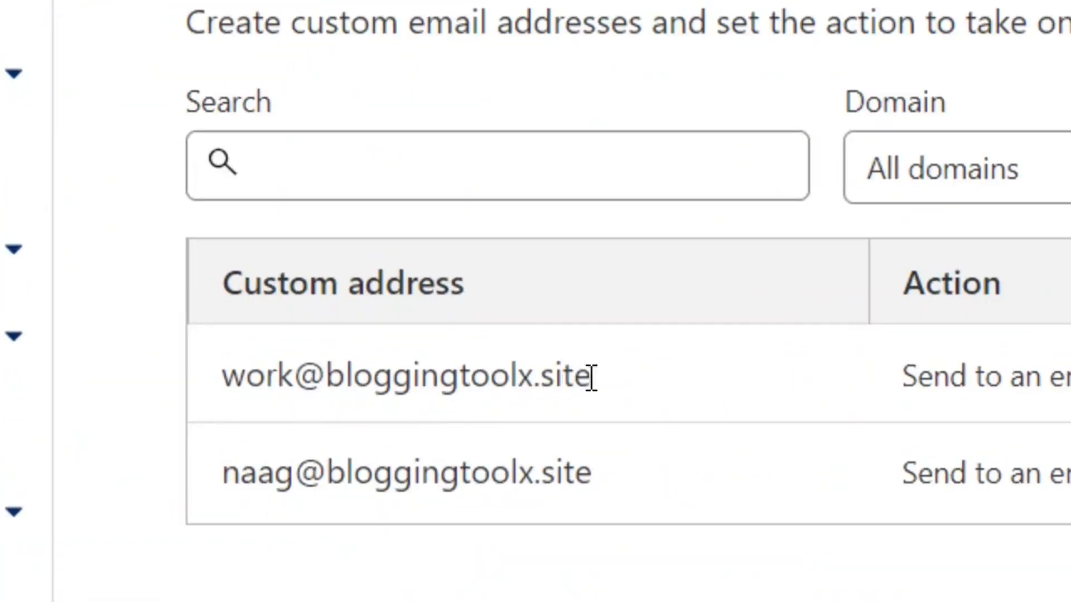
left_click_drag(592, 403, 207, 391)
left_click(393, 416)
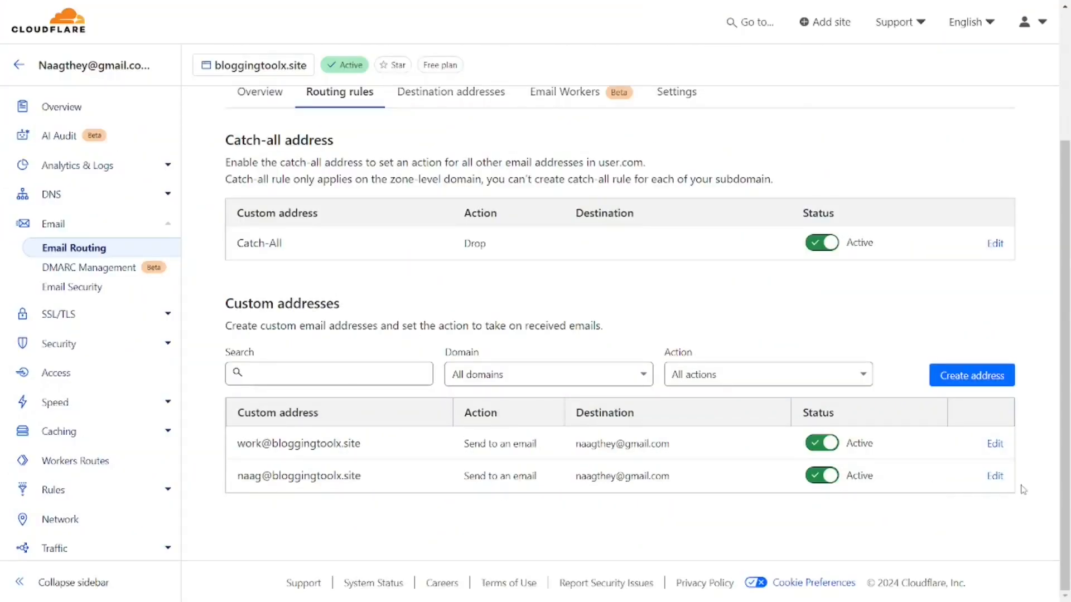
scroll(1066, 432, "up", 1)
scroll(1065, 433, "down", 1)
scroll(1065, 433, "up", 1)
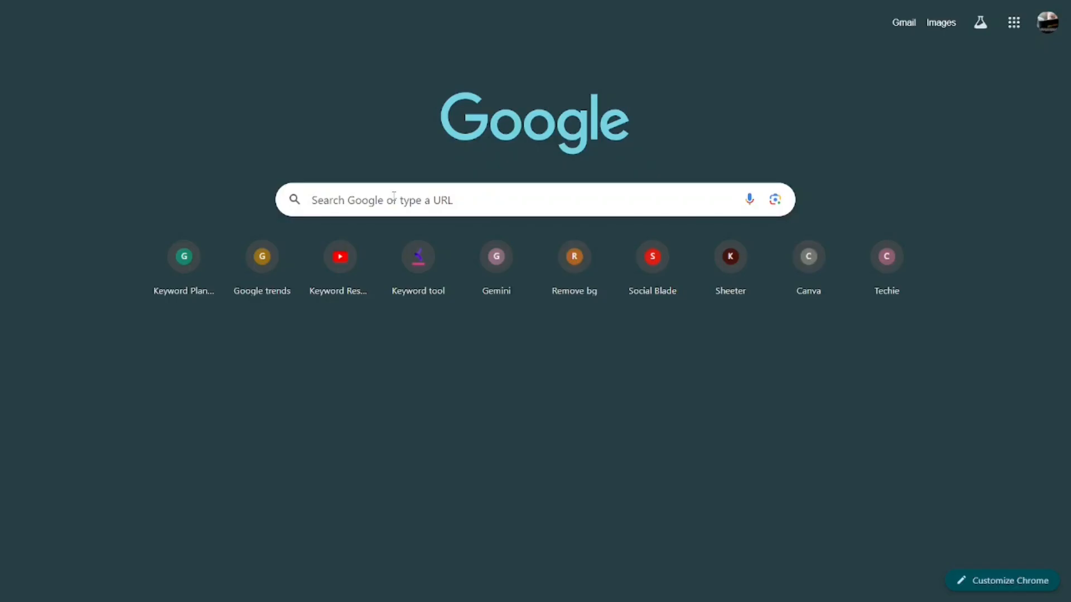
Search Google for 'cloudflare' and open the cloudflare.com result.
left_click(341, 199)
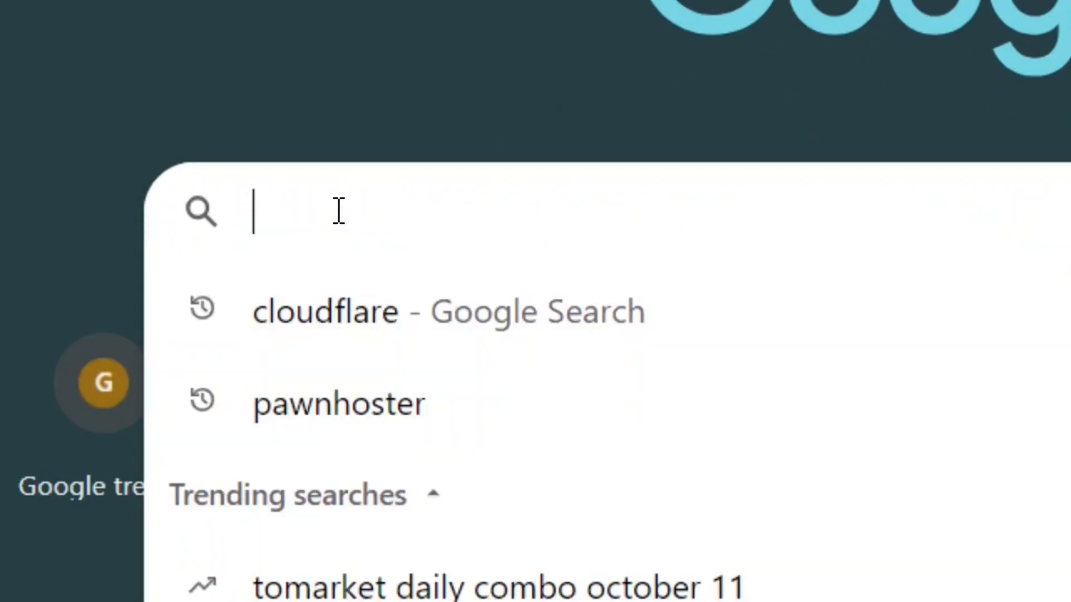
type("clo")
key("ctrl+a")
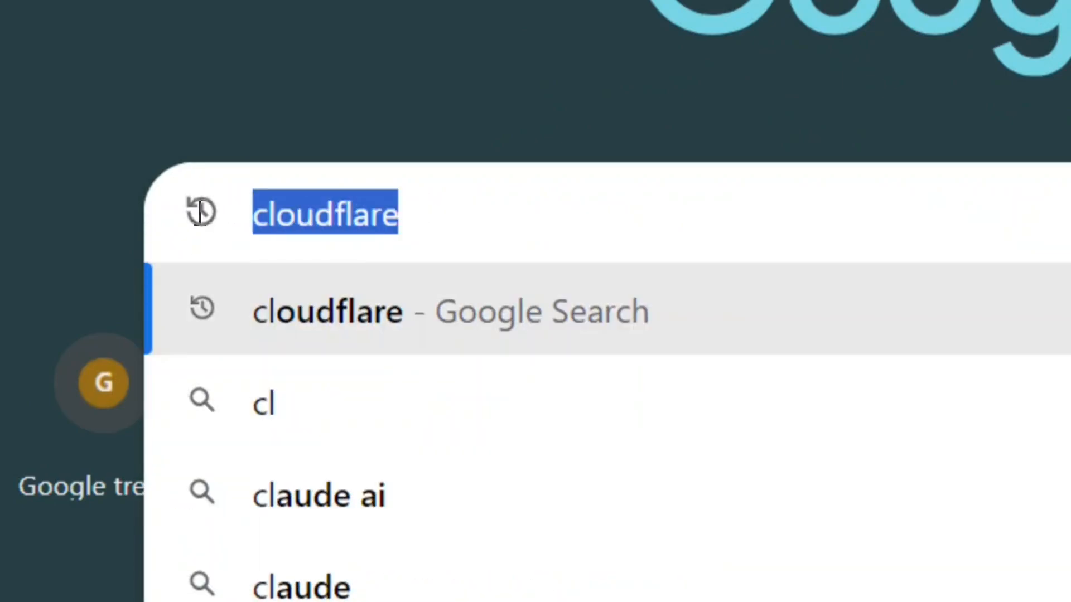
left_click(479, 215)
key("Return")
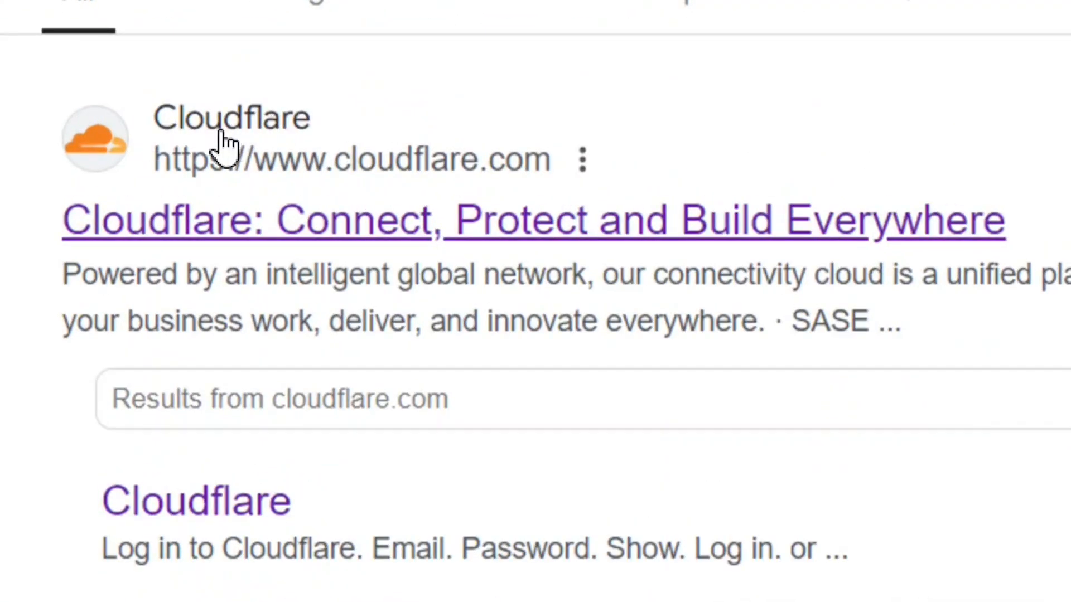
left_click(251, 134)
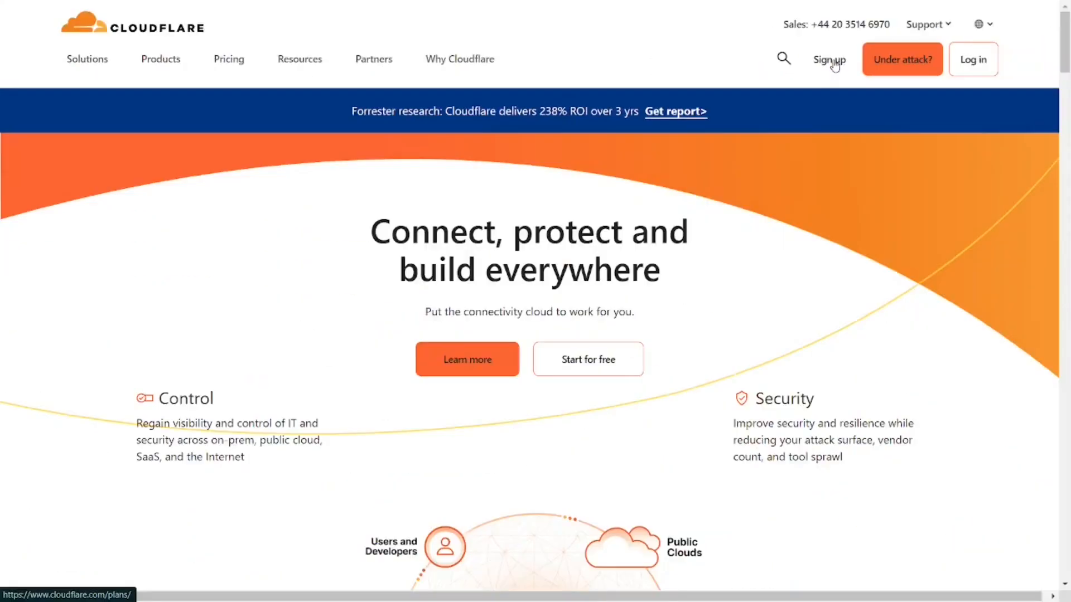
Review the $0/month free plan, start Add a Website, and tick 'Verify you are human'.
left_click(822, 84)
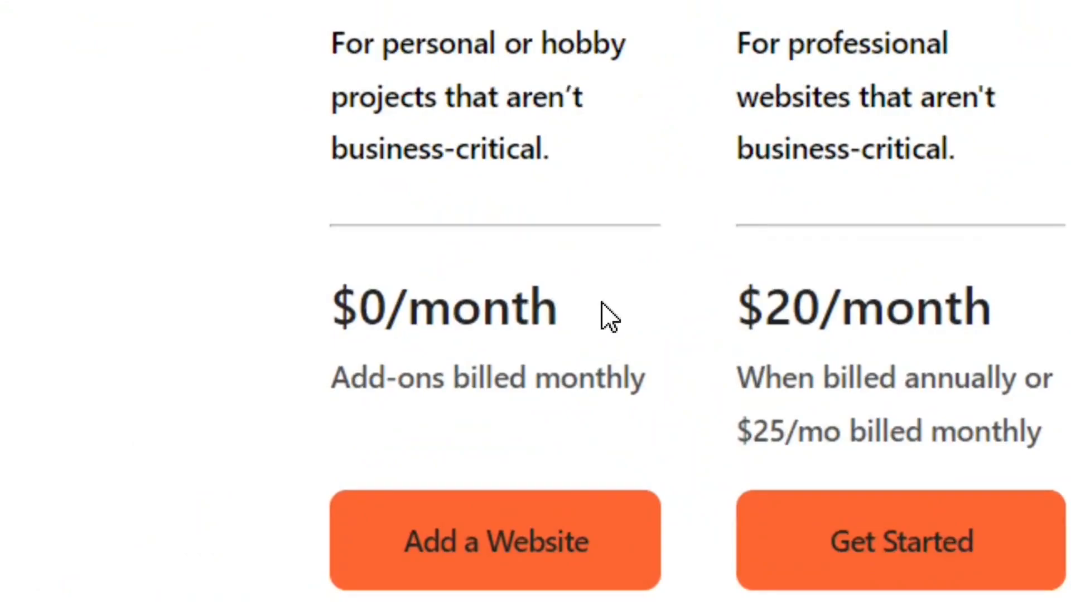
left_click_drag(602, 306, 331, 308)
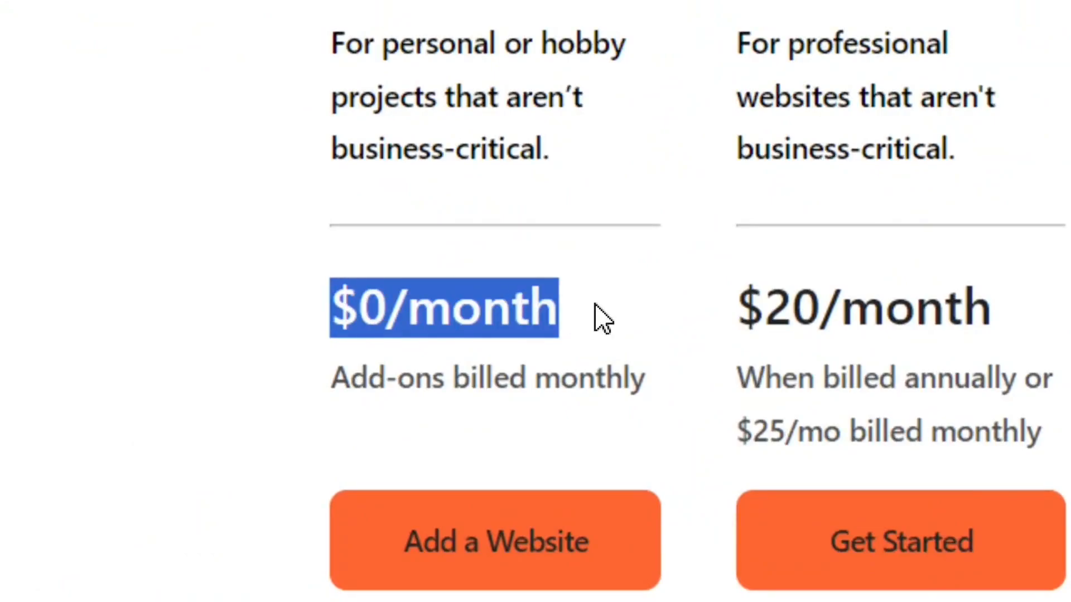
left_click(596, 307)
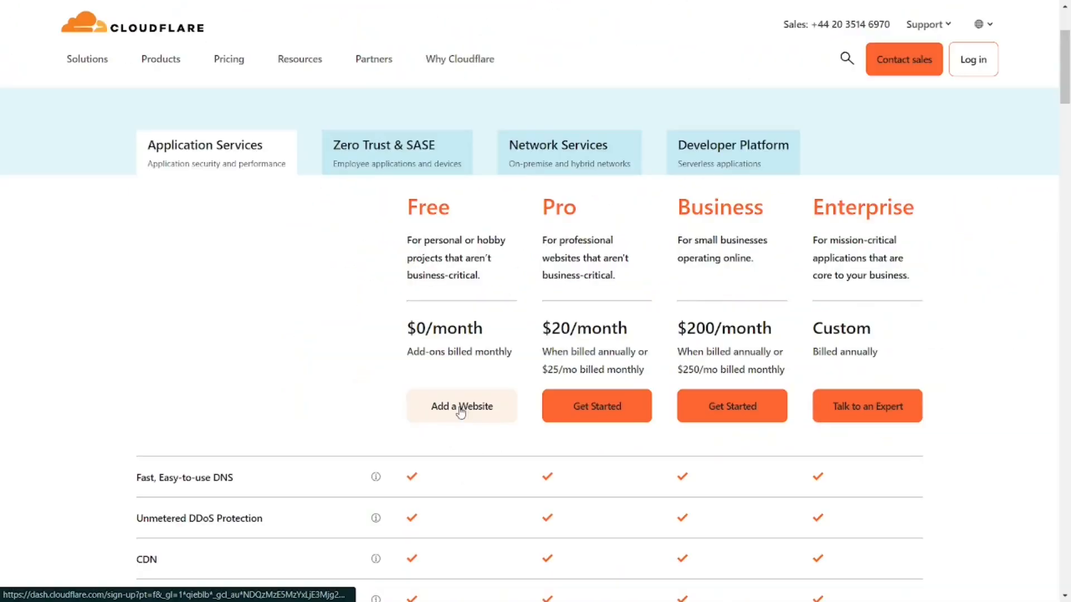
left_click(454, 384)
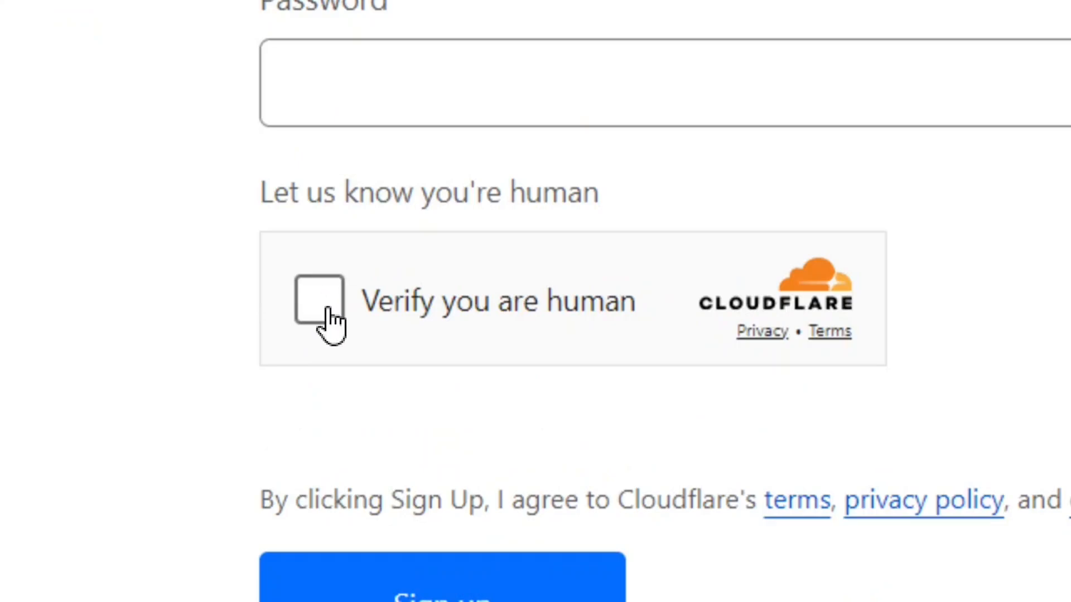
left_click(328, 307)
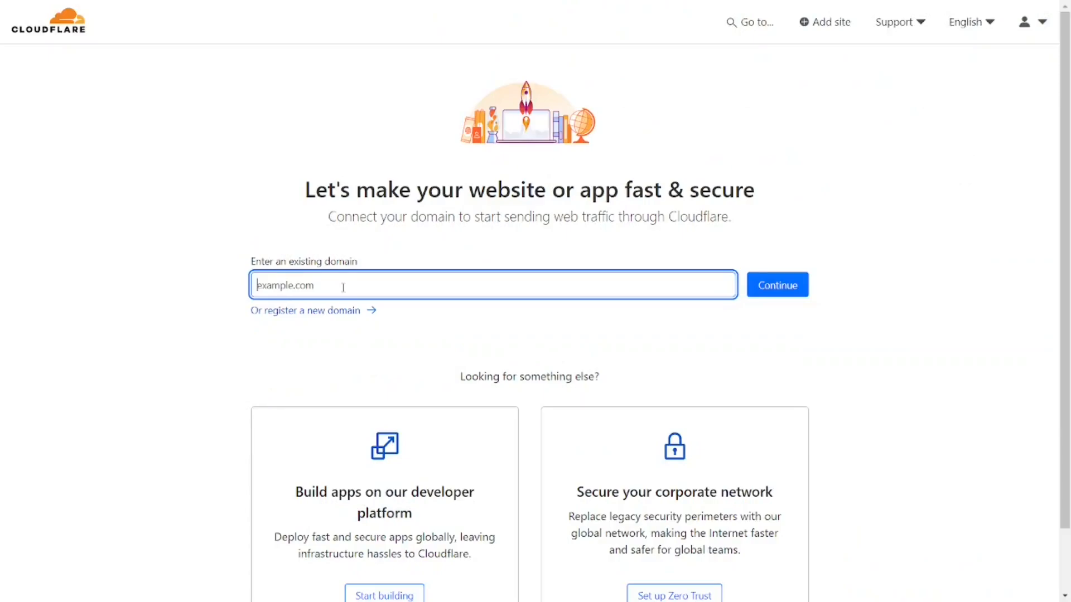
Enter bloggingtoolx.site as the existing domain and continue.
type("bloggingtoolx.site")
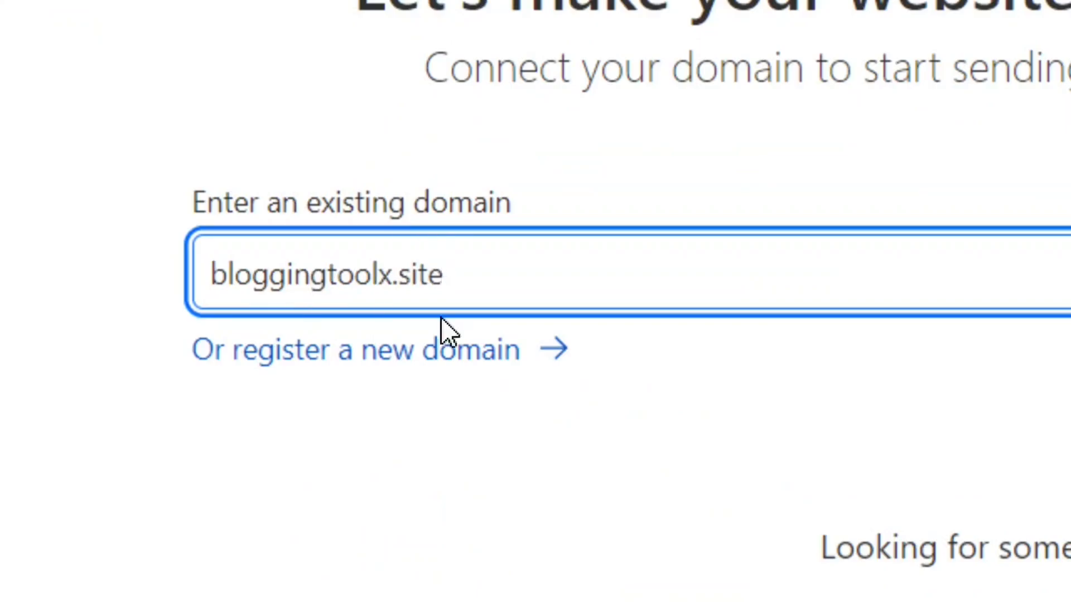
left_click_drag(476, 278, 206, 287)
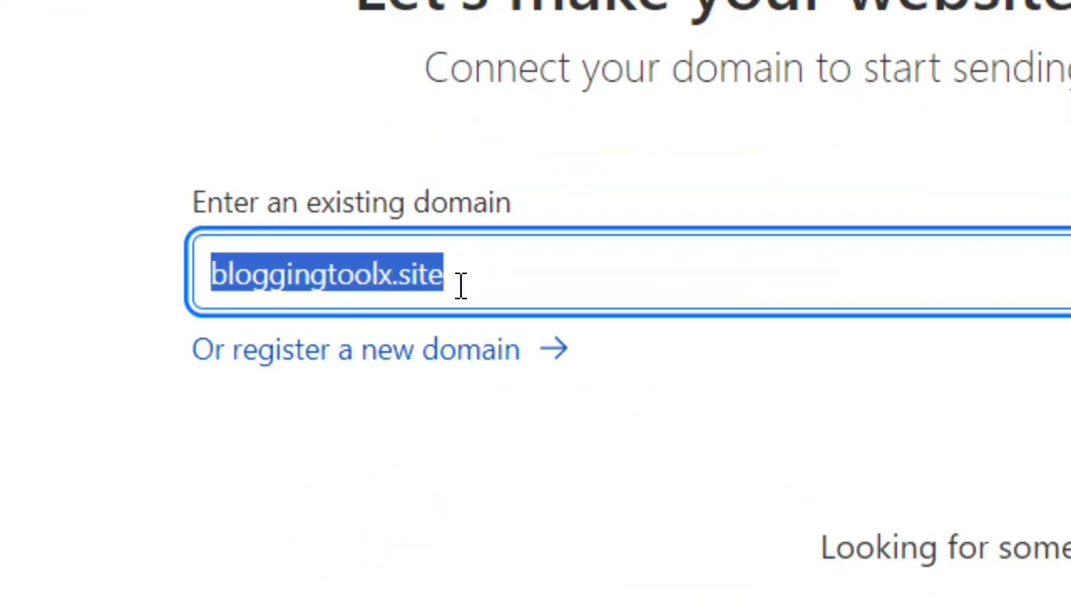
left_click(492, 283)
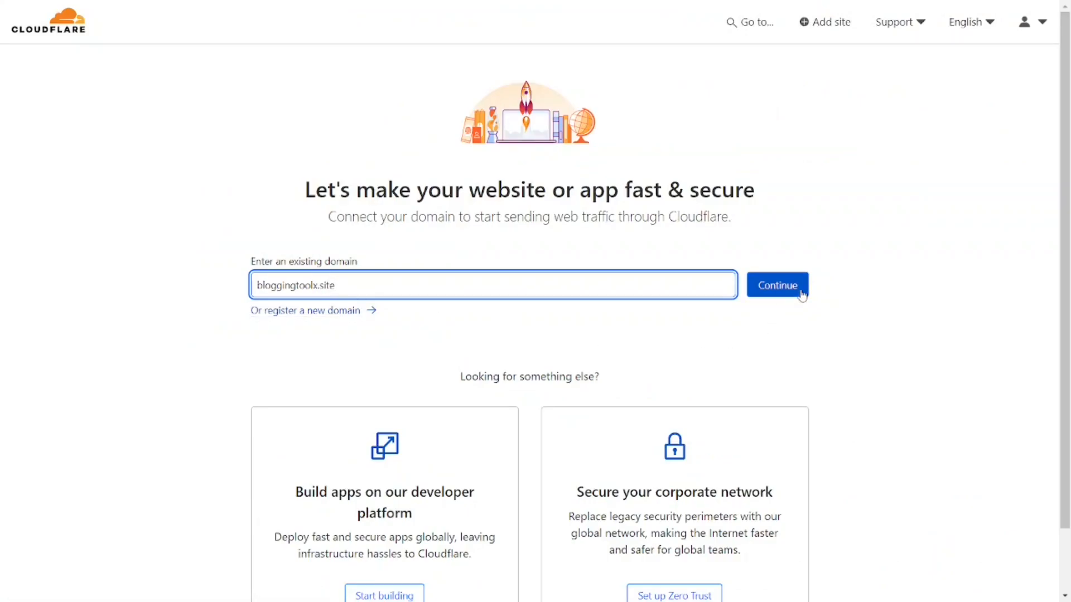
left_click(784, 288)
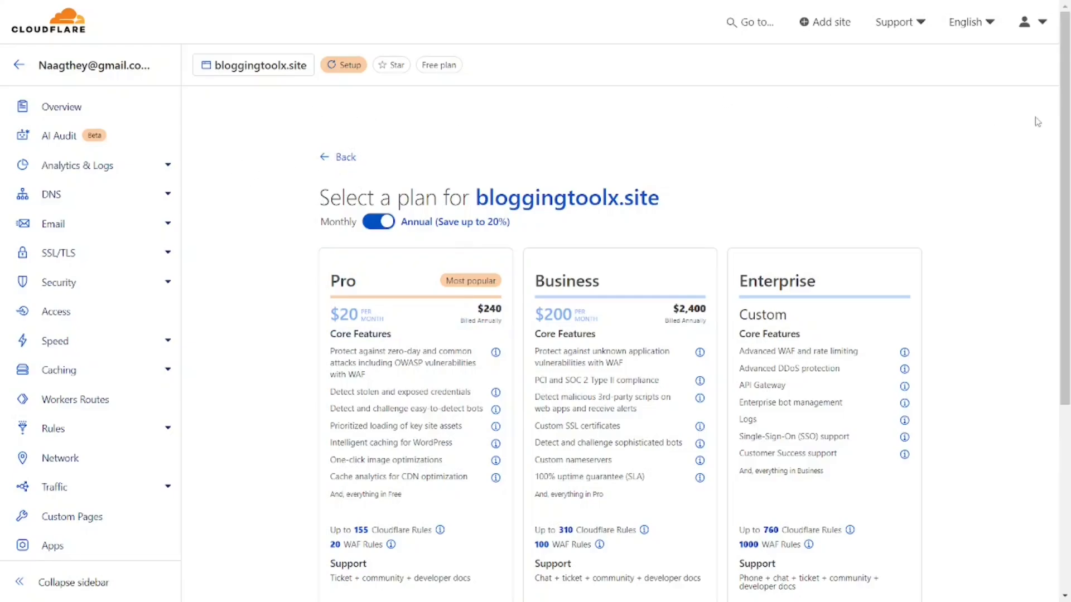
Continue with the Free plan, then open the bloggingtoolx.site row marked Pending Nameserver Update.
scroll(401, 410, "down", 5)
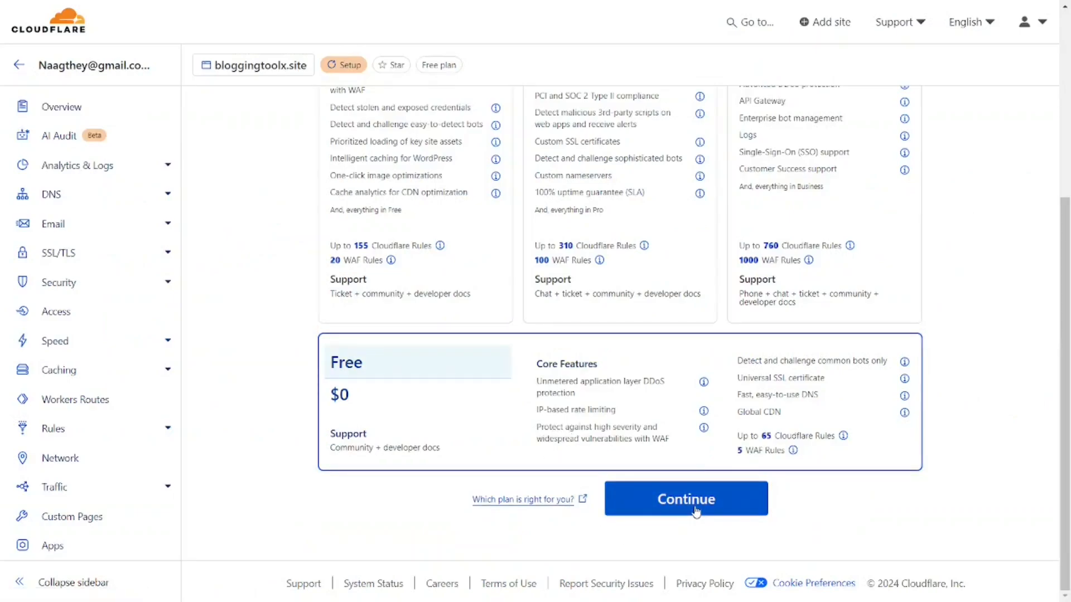
left_click(695, 510)
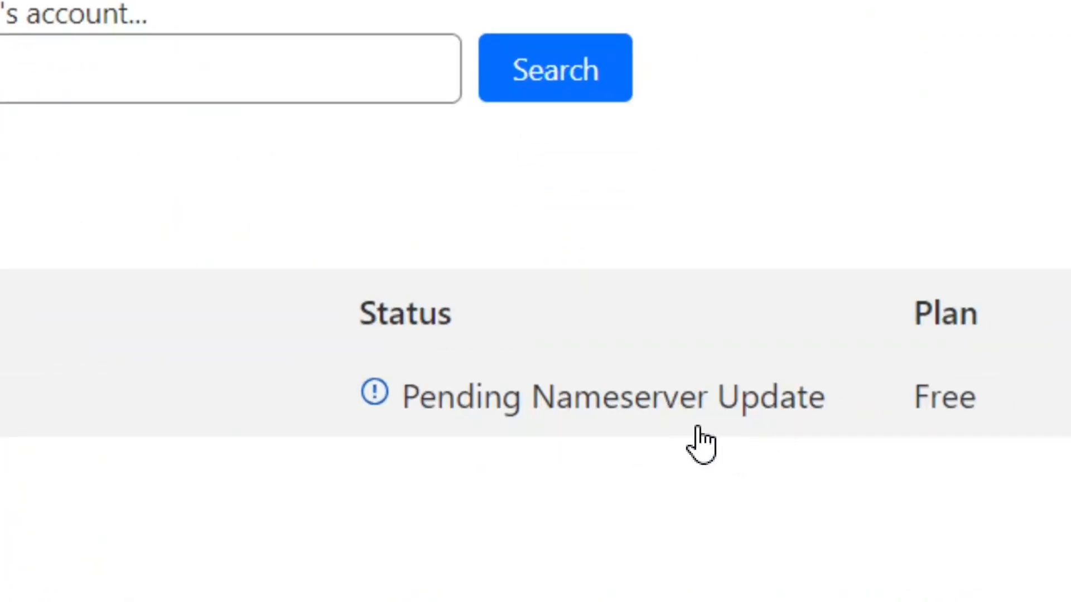
left_click(563, 418)
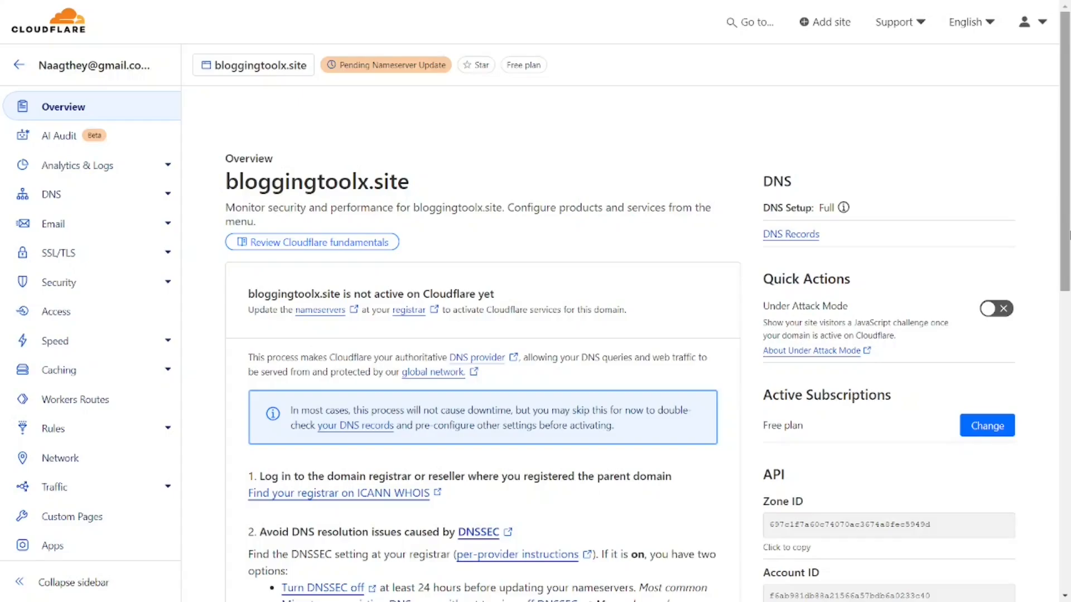
Read the assigned nameservers rick.ns.cloudflare.com and vita.ns.cloudflare.com under 'Update your nameservers'.
left_click_drag(1069, 234, 1069, 343)
scroll(461, 249, "down", 1)
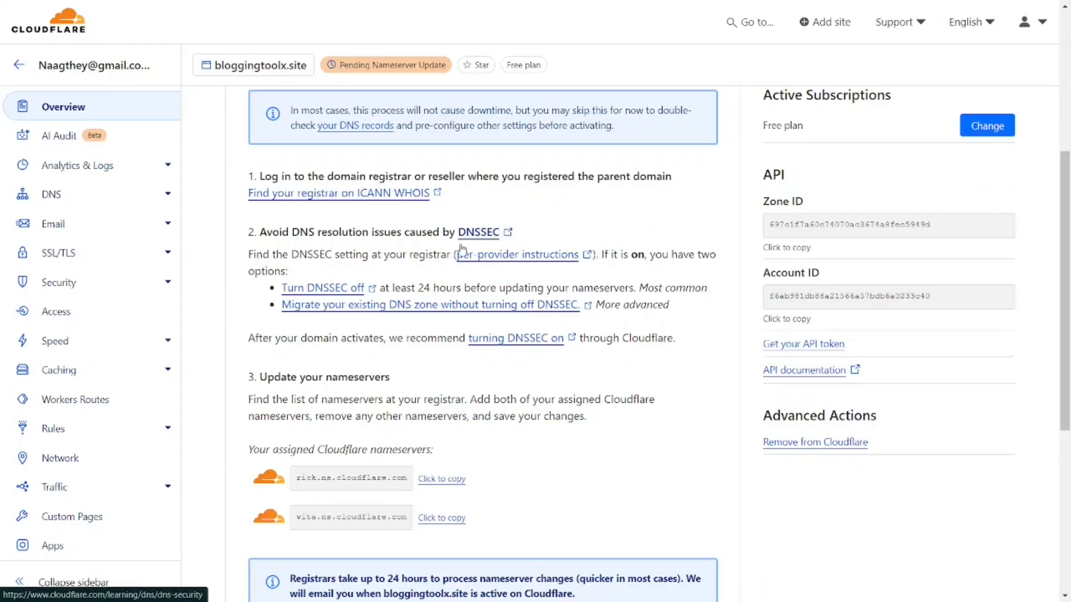
scroll(387, 367, "down", 3)
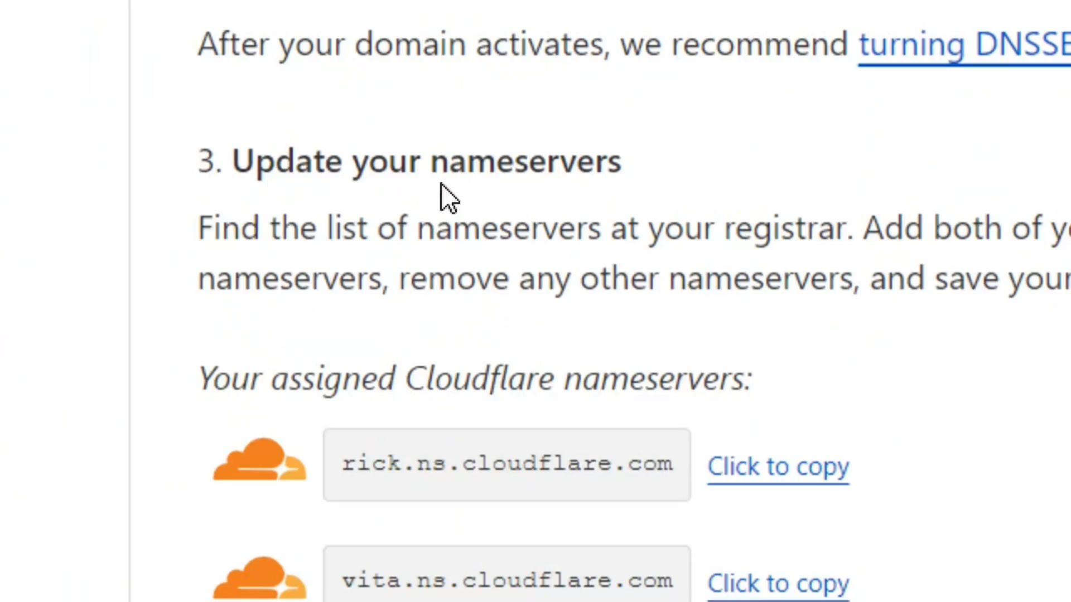
triple_click(499, 162)
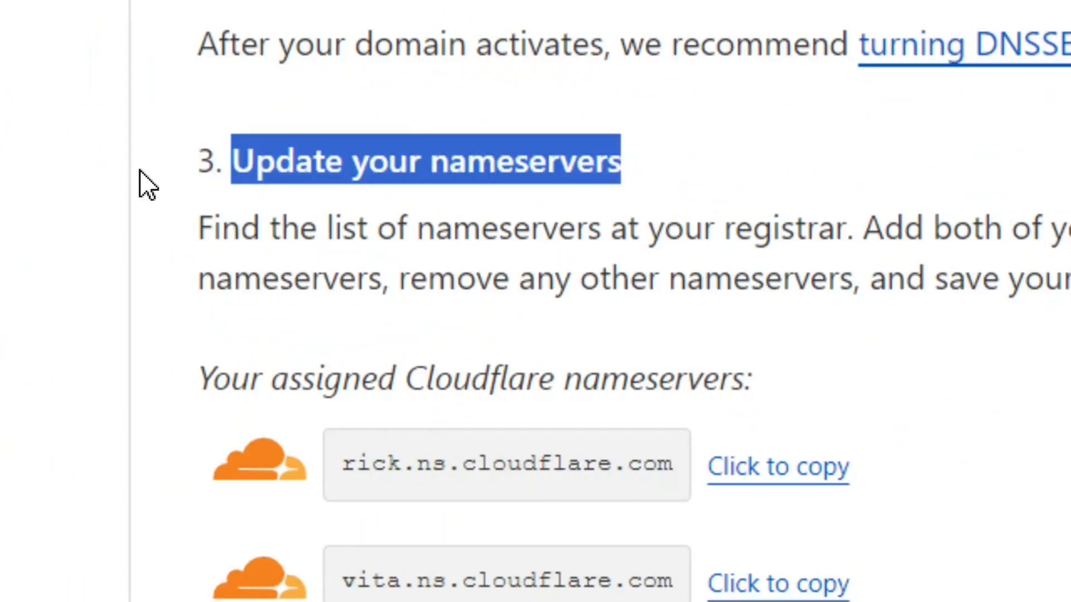
left_click(685, 159)
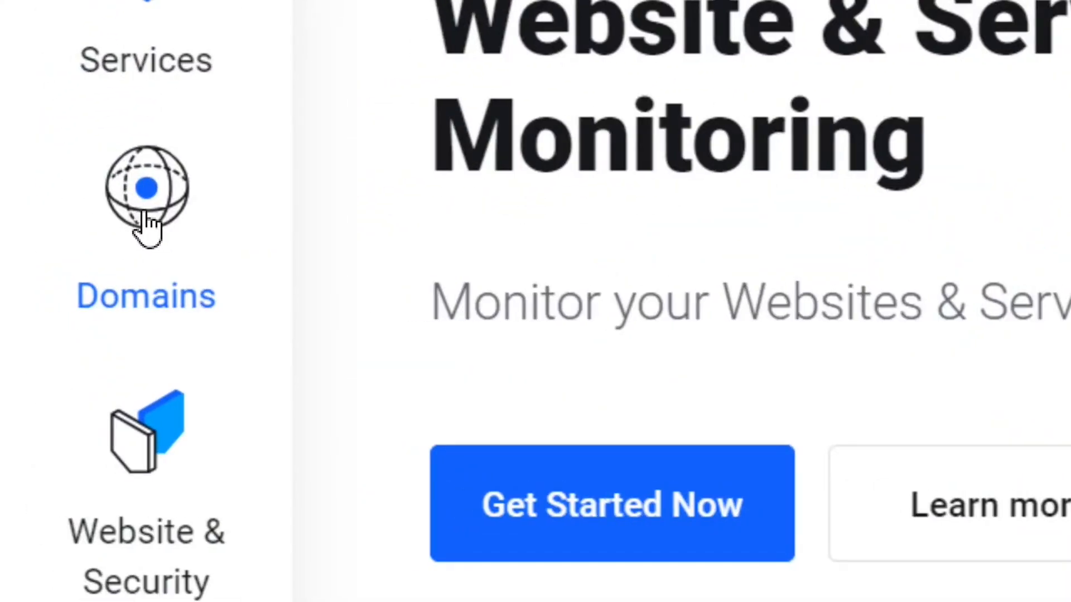
Go to Domains, manage bloggingtoolx.site, and open its Nameservers settings.
left_click(148, 223)
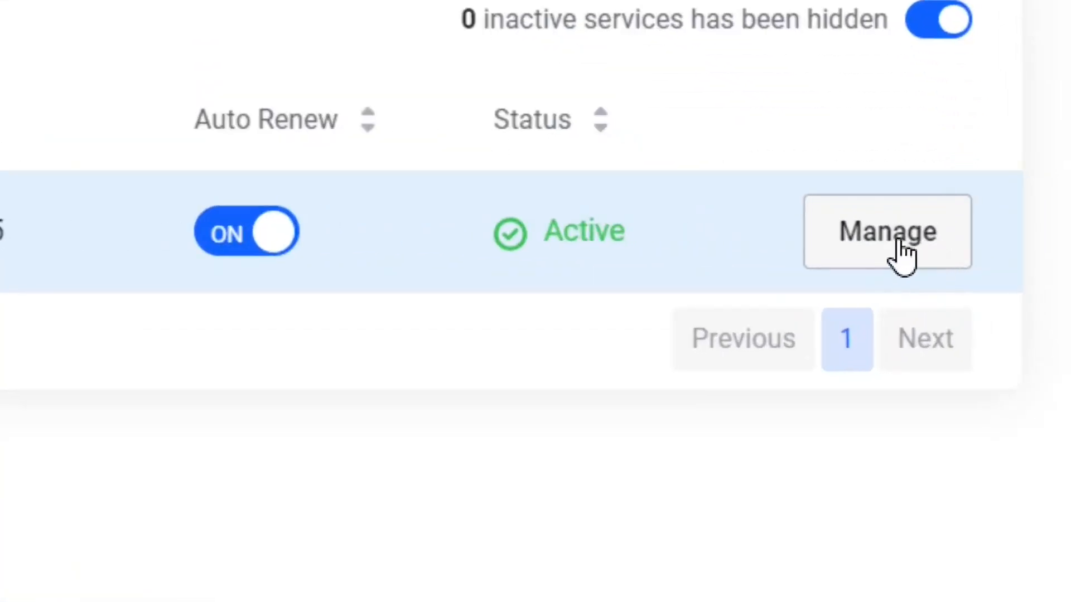
left_click(909, 246)
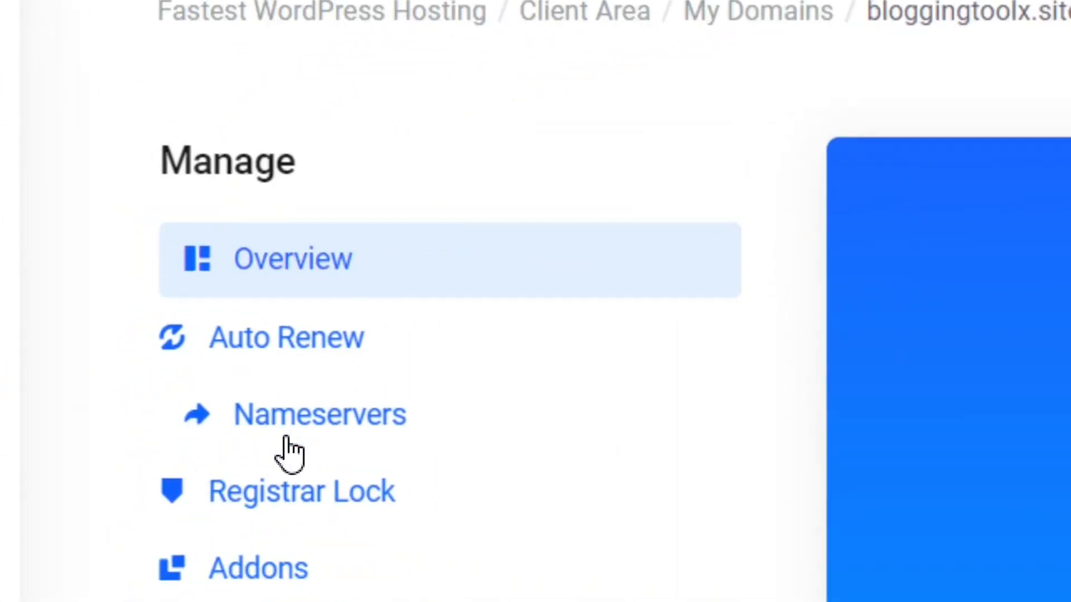
left_click(311, 424)
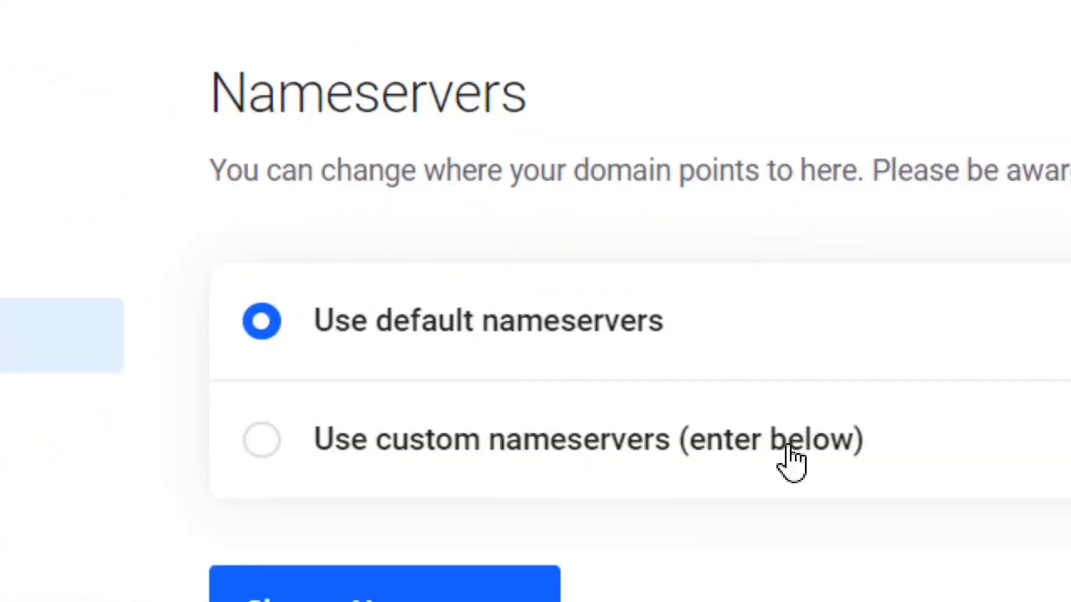
Switch to custom nameservers and replace Nameserver 1 with rick.ns.cloudflare.com.
left_click(260, 441)
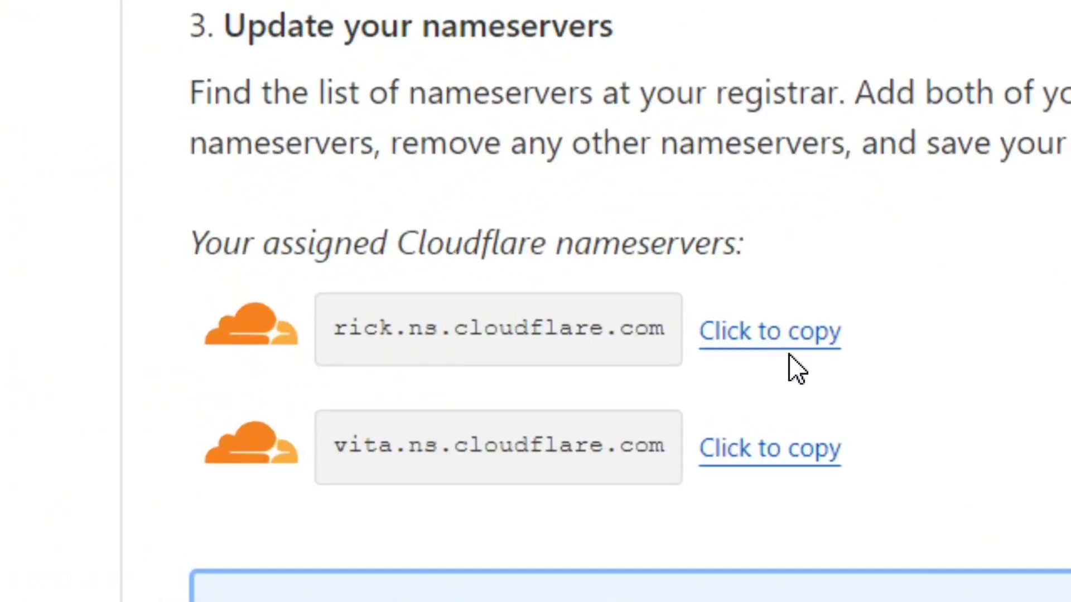
left_click(798, 337)
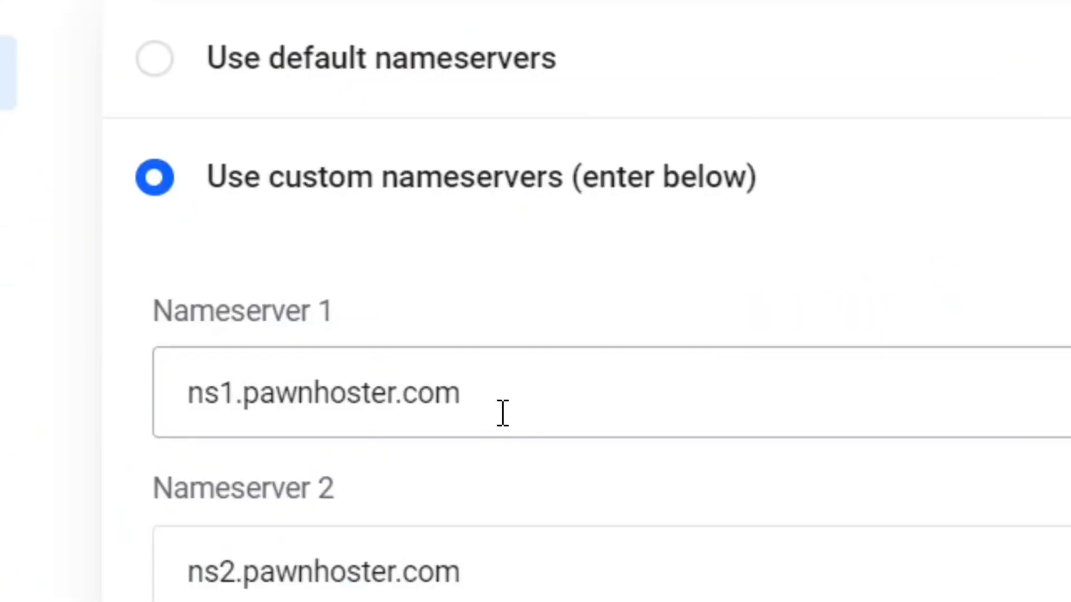
left_click(503, 413)
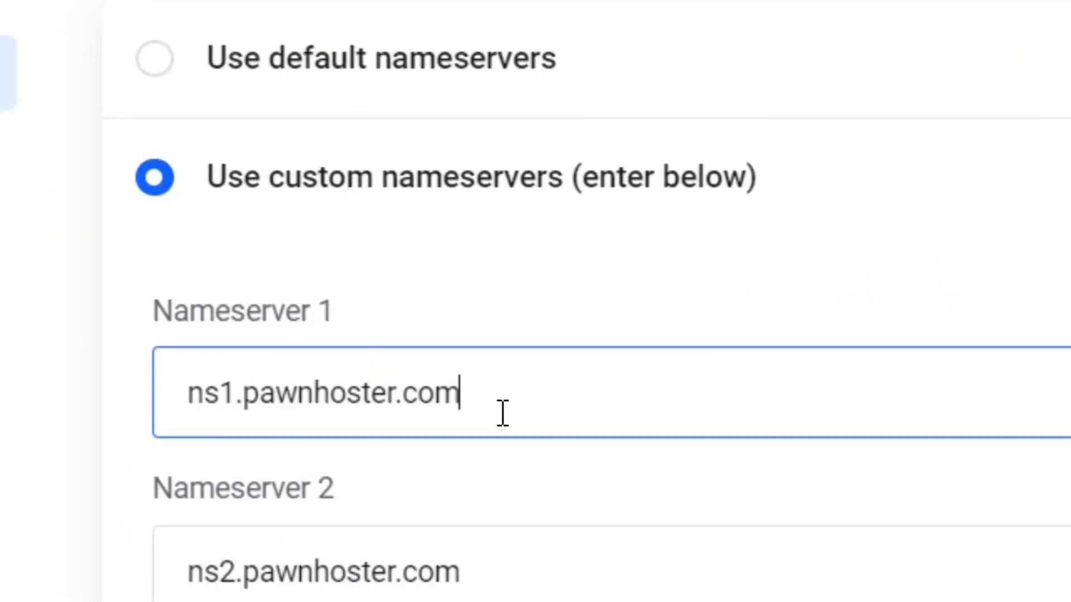
left_click_drag(519, 402, 159, 393)
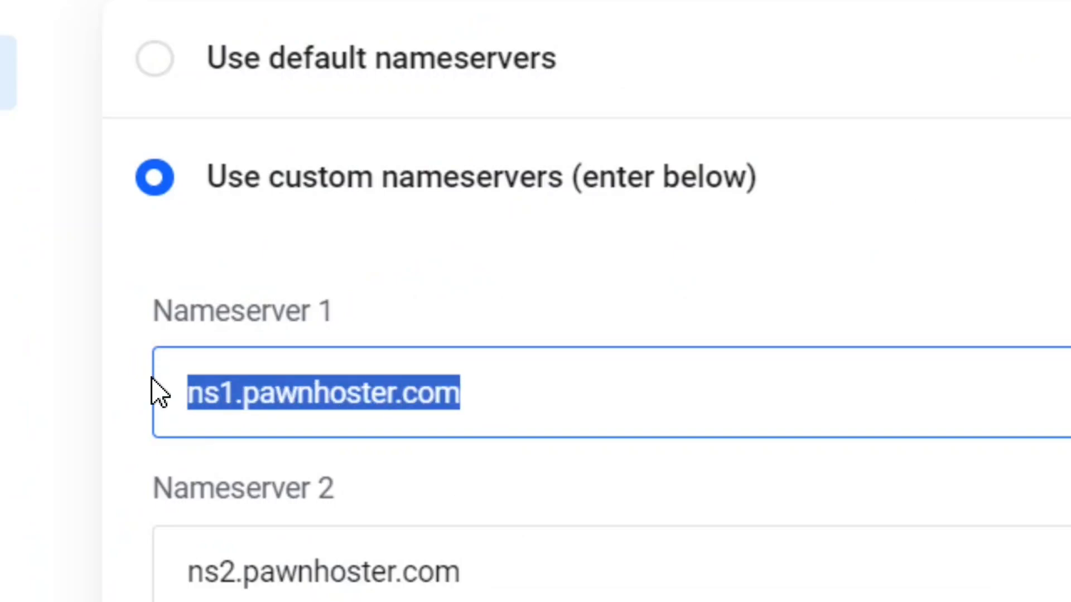
key("ctrl+v")
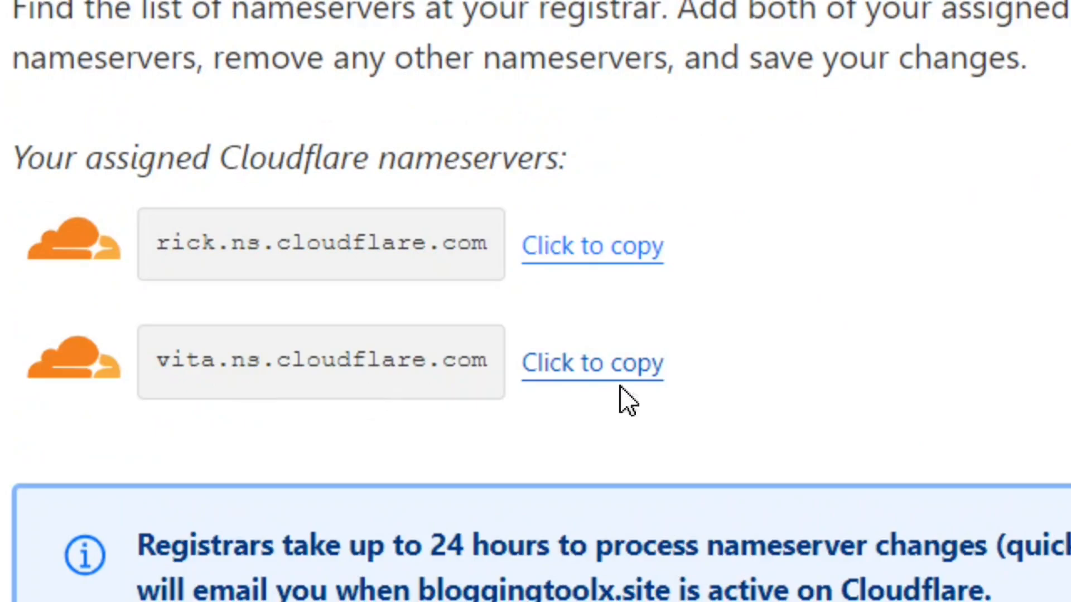
Replace Nameserver 2 with vita.ns.cloudflare.com and save via Change Nameservers.
left_click(614, 368)
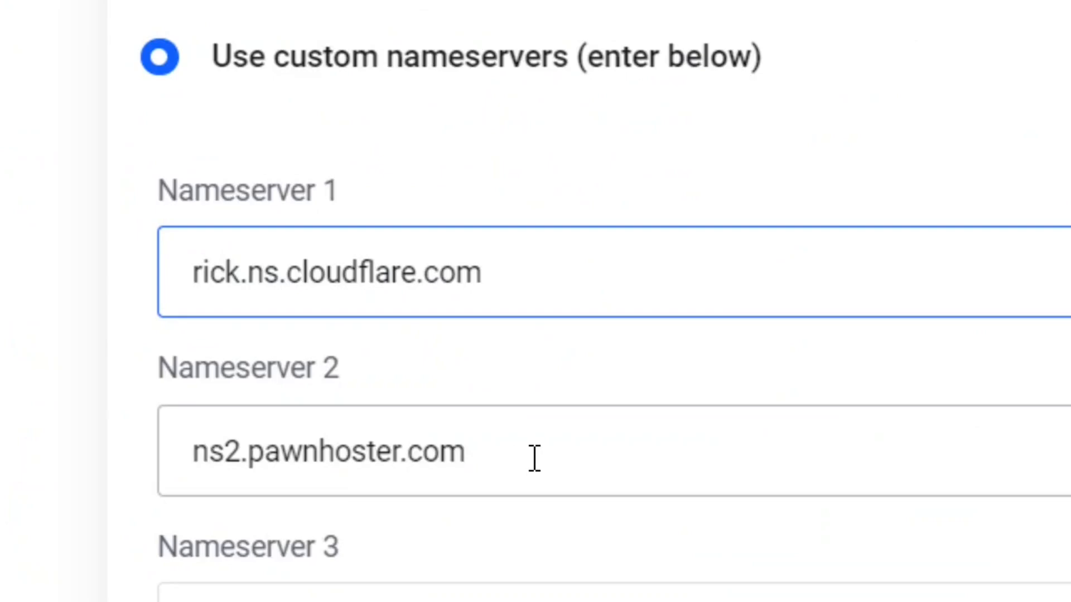
left_click_drag(534, 458, 158, 467)
key("ctrl+v")
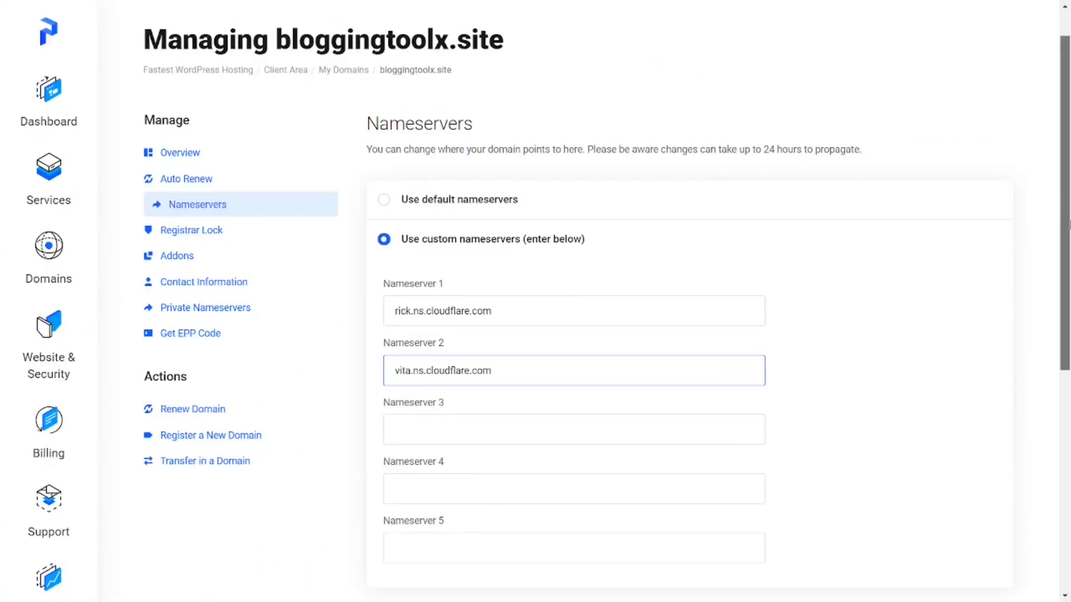
scroll(672, 429, "down", 3)
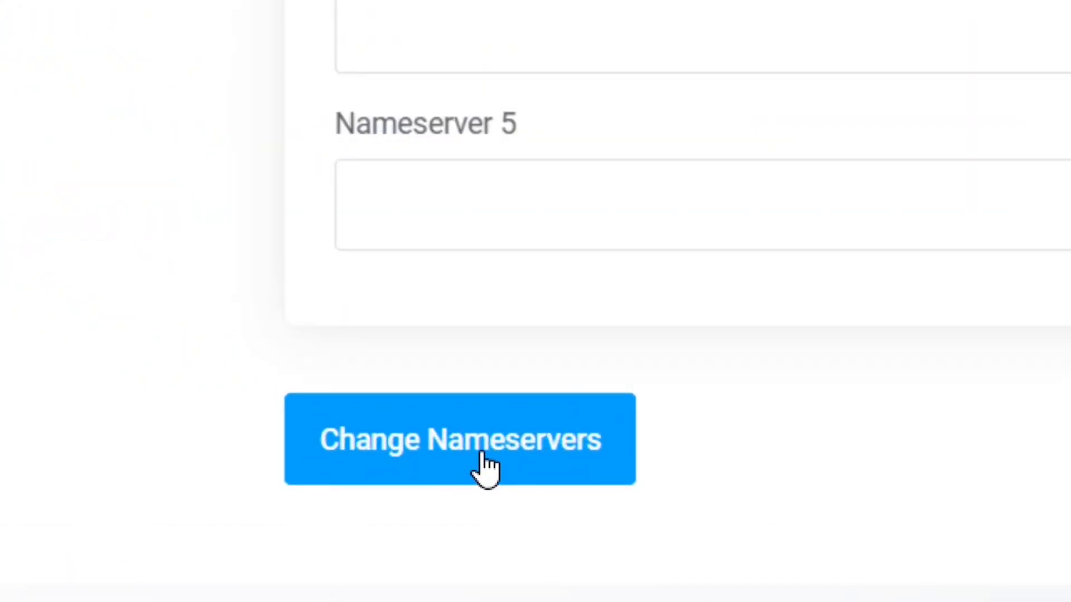
left_click(482, 455)
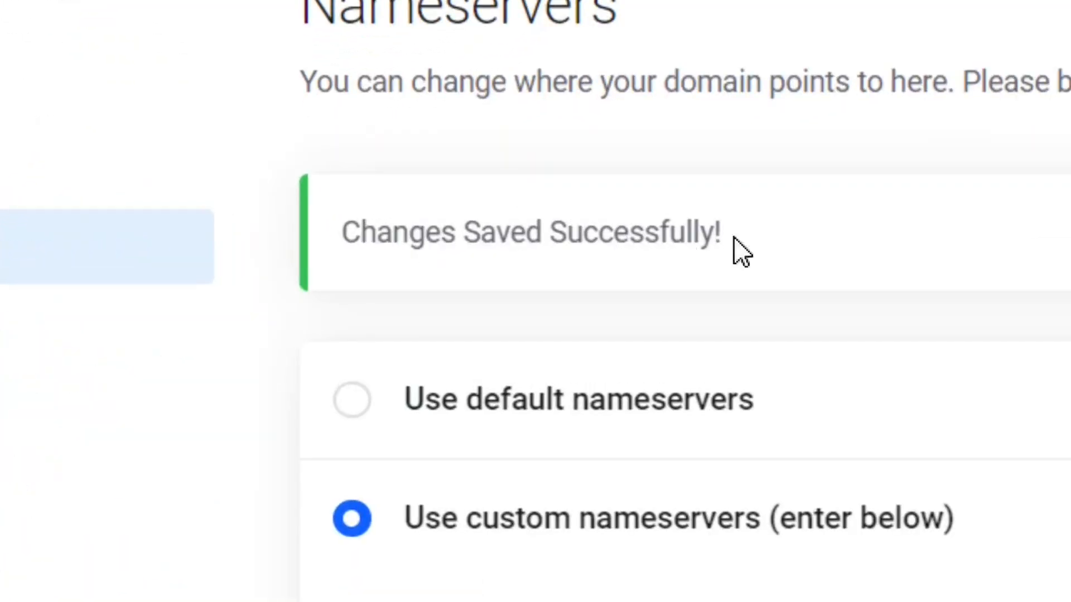
left_click_drag(770, 246, 338, 246)
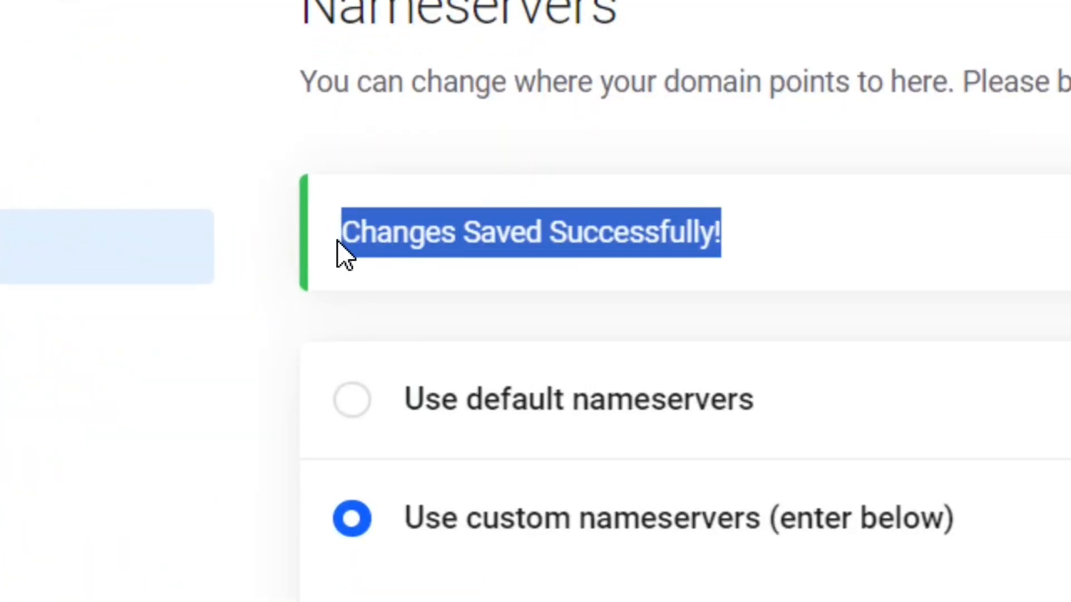
left_click(862, 251)
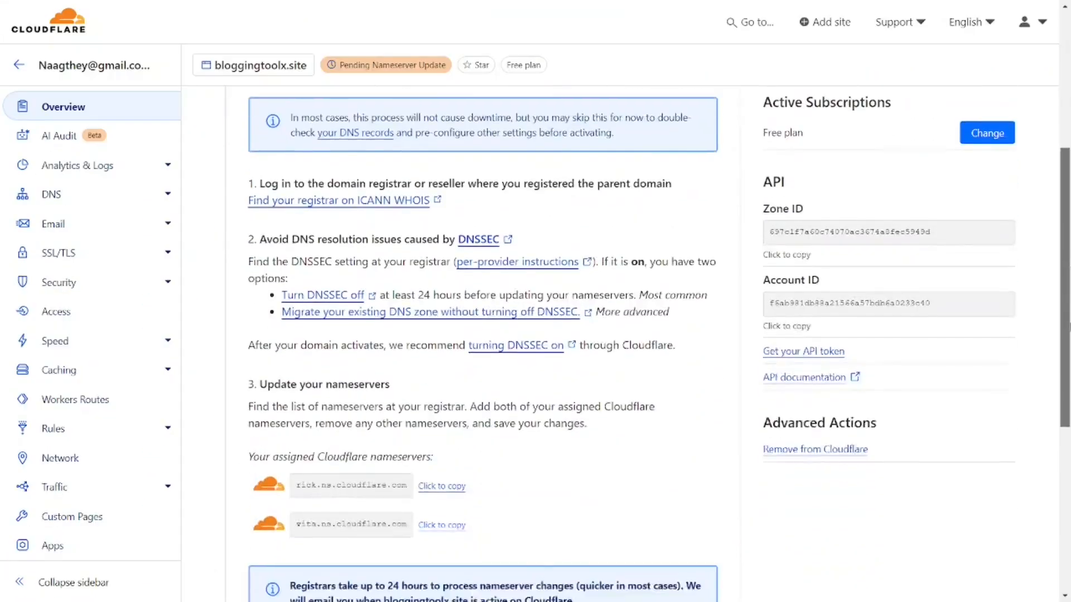
Trigger 'Check nameservers now' on the bloggingtoolx.site Overview page.
scroll(482, 335, "down", 3)
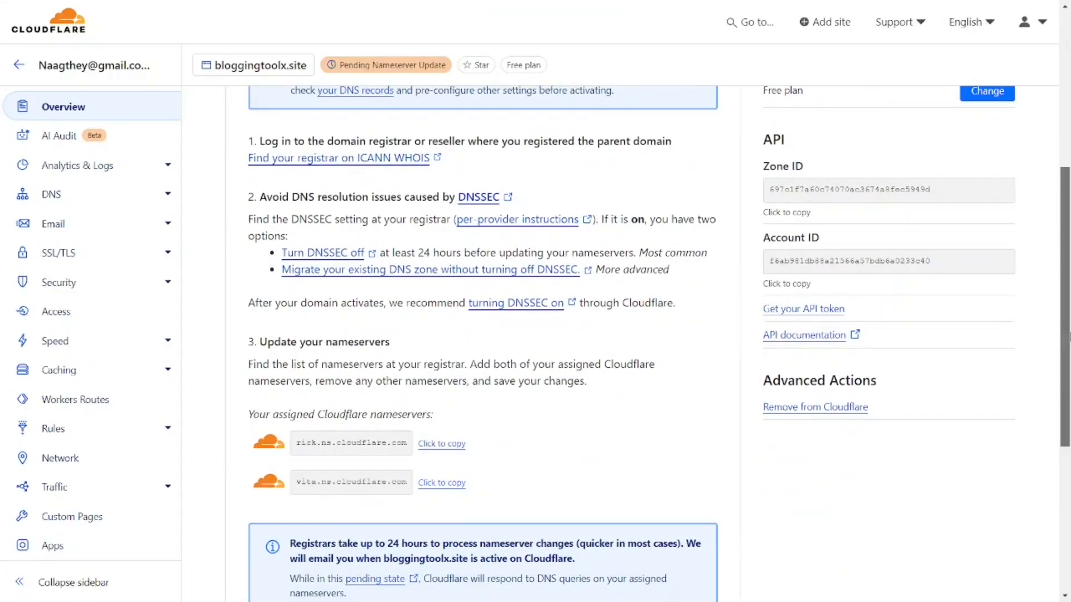
scroll(482, 335, "down", 4)
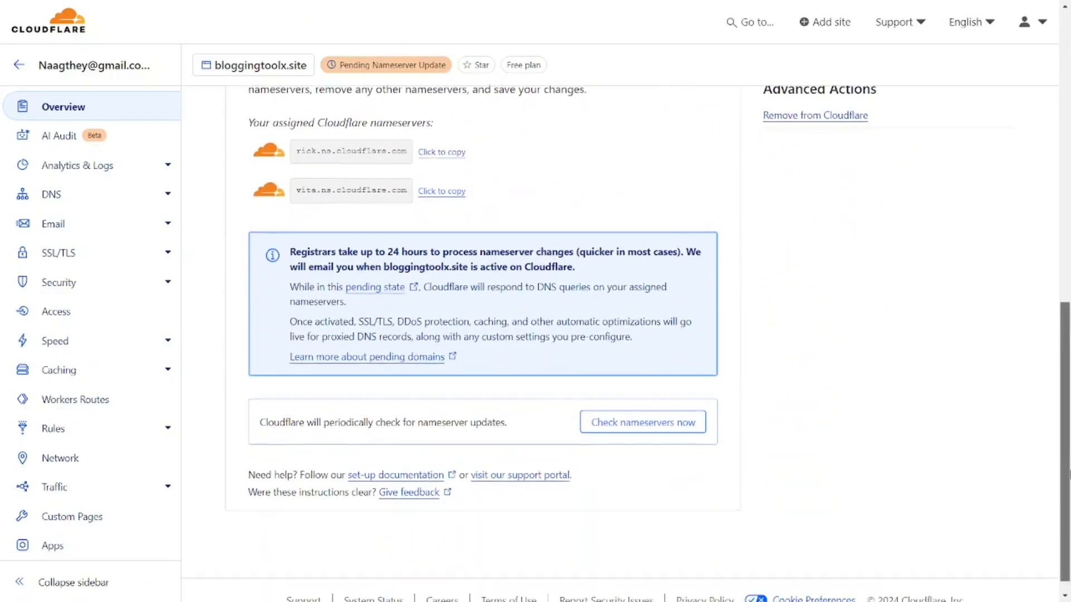
scroll(309, 417, "down", 1)
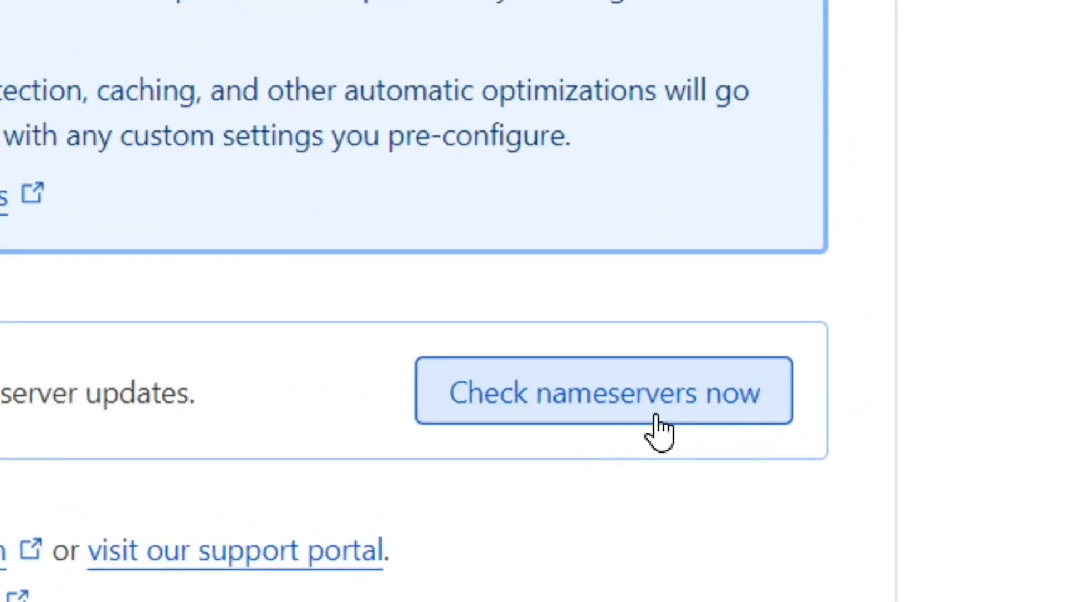
left_click(657, 416)
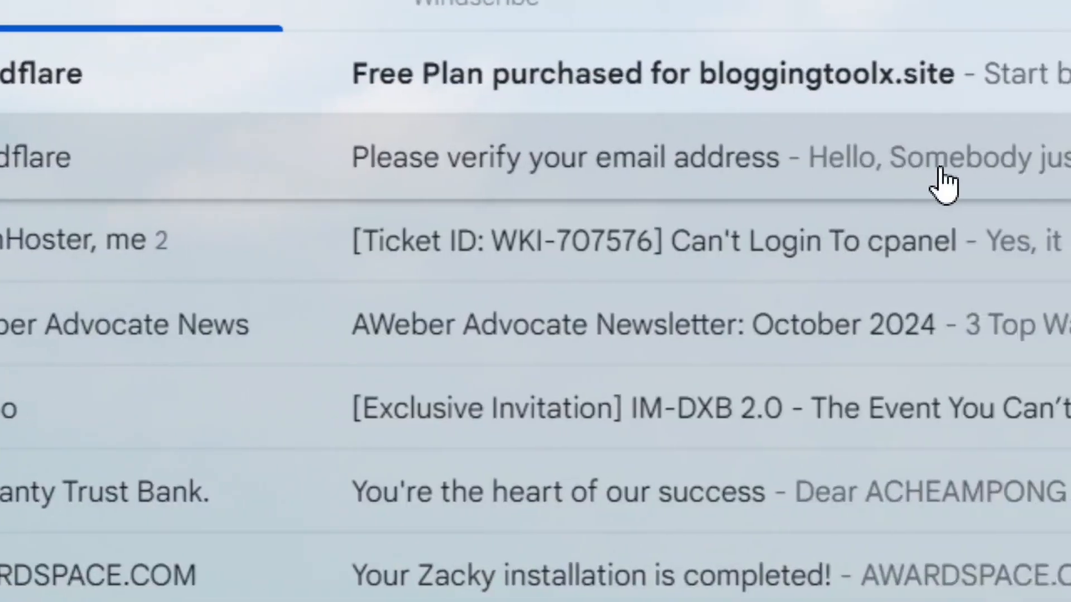
Open Cloudflare's 'Please verify your email address' message in Gmail and follow its verification link.
left_click(588, 184)
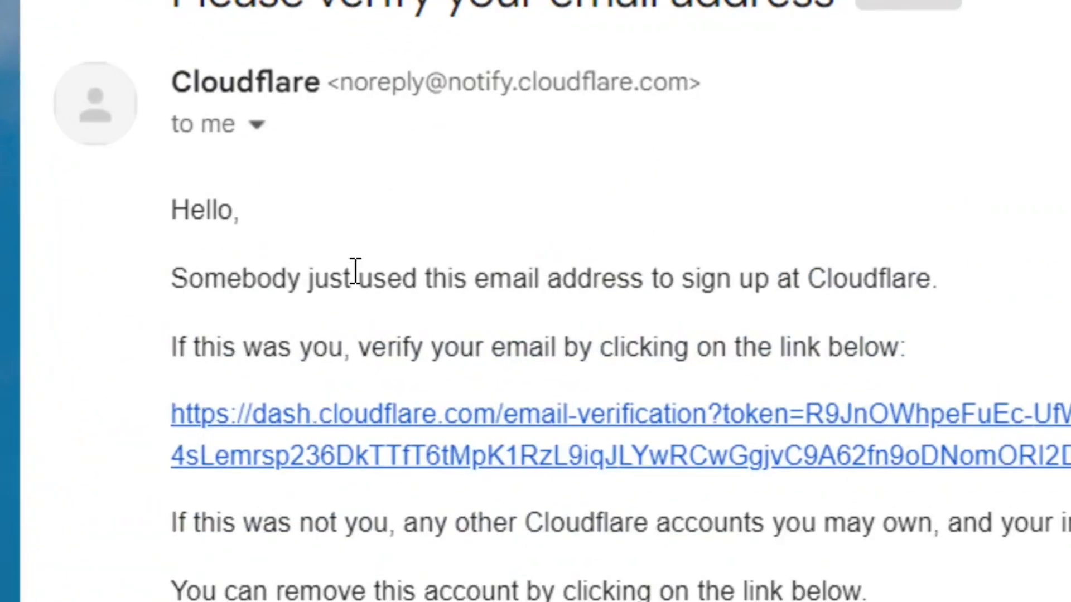
left_click_drag(929, 357, 171, 368)
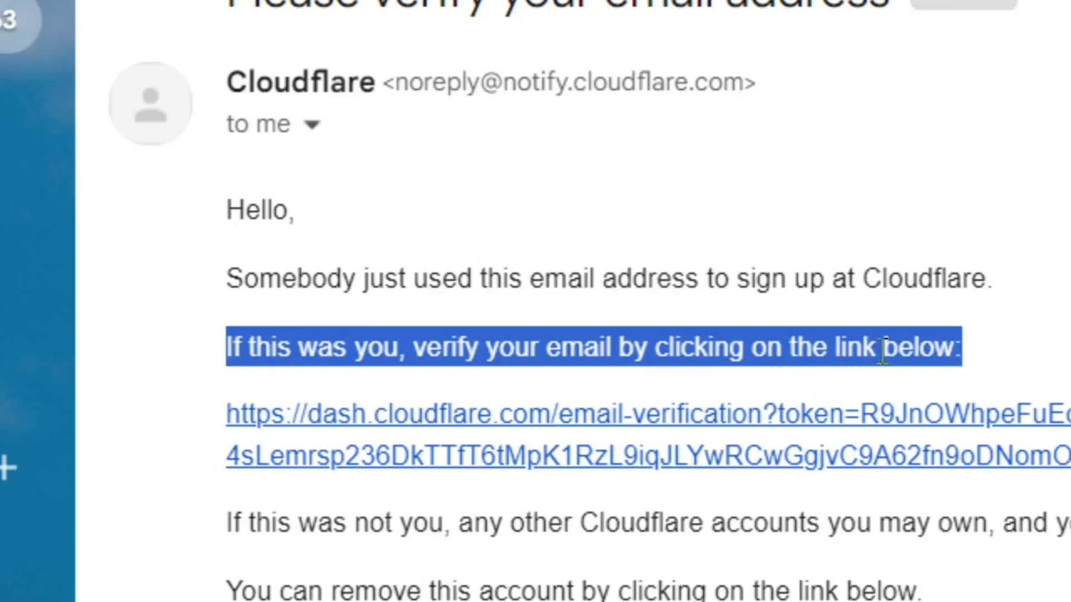
left_click(1052, 330)
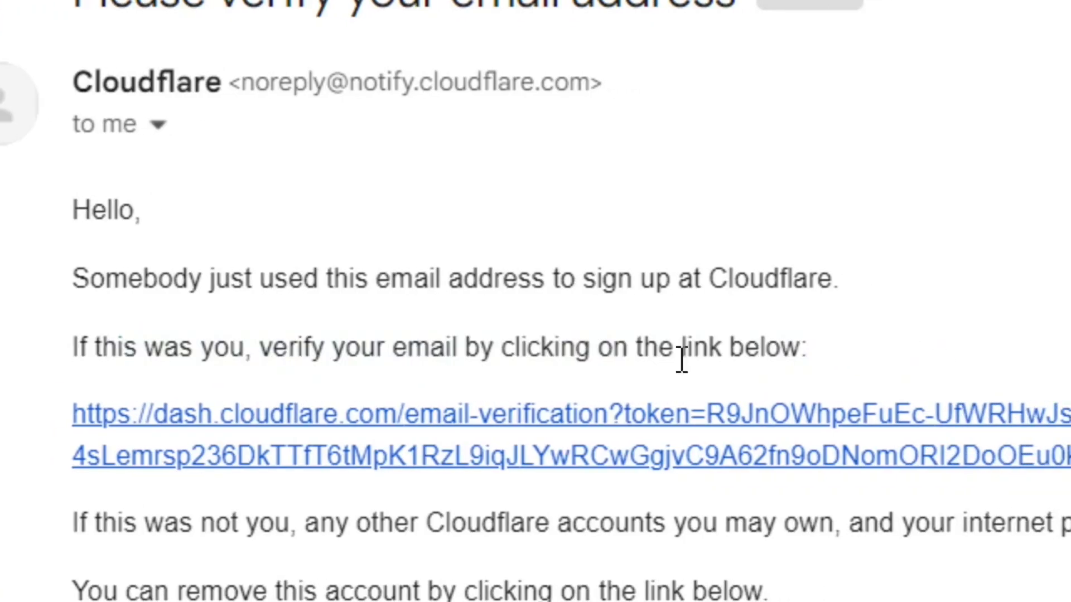
left_click(526, 417)
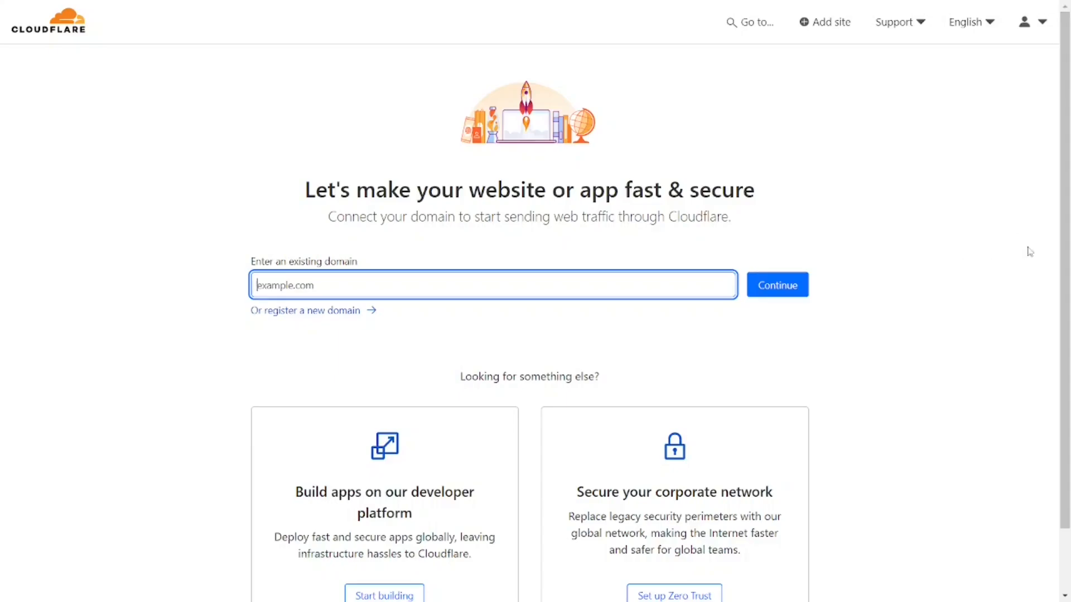
Submit bloggingtoolx.site as an existing domain, then open its already-added overview page.
left_click_drag(1068, 227, 1070, 226)
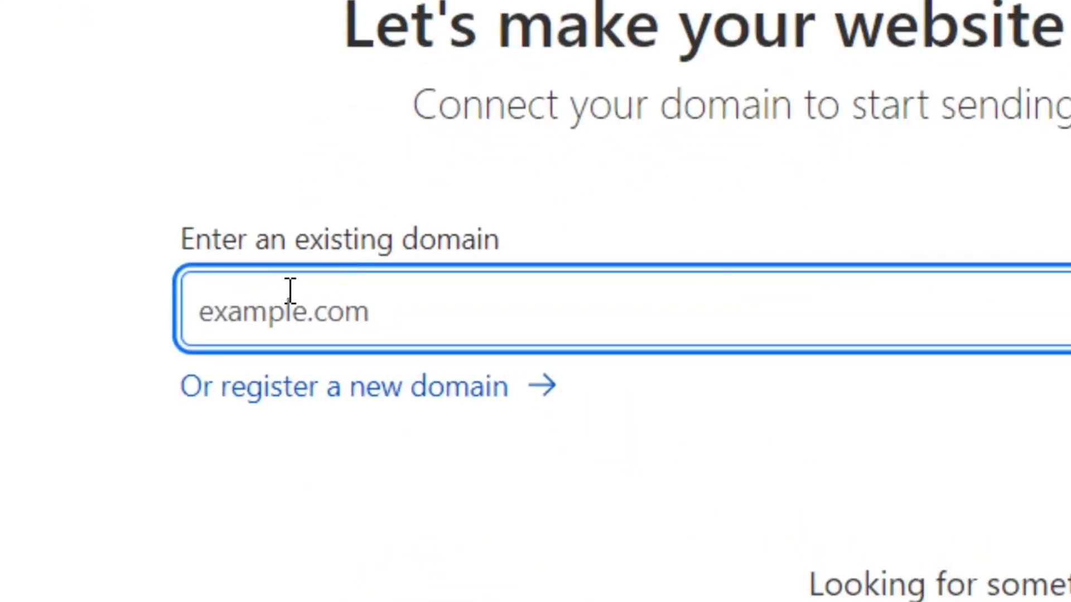
key("ctrl+v")
left_click_drag(437, 316, 174, 328)
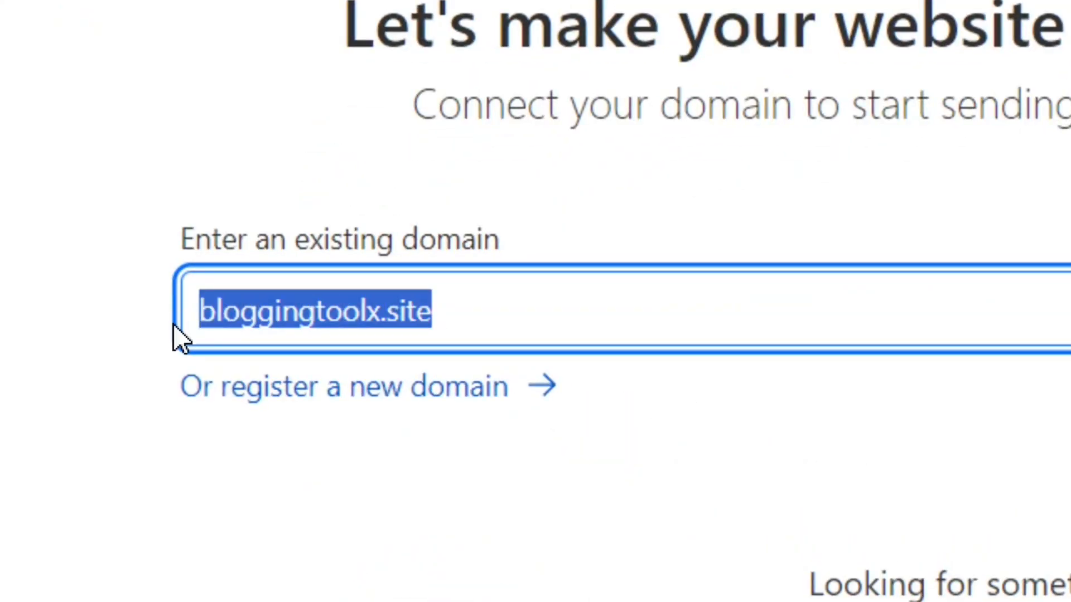
left_click(516, 333)
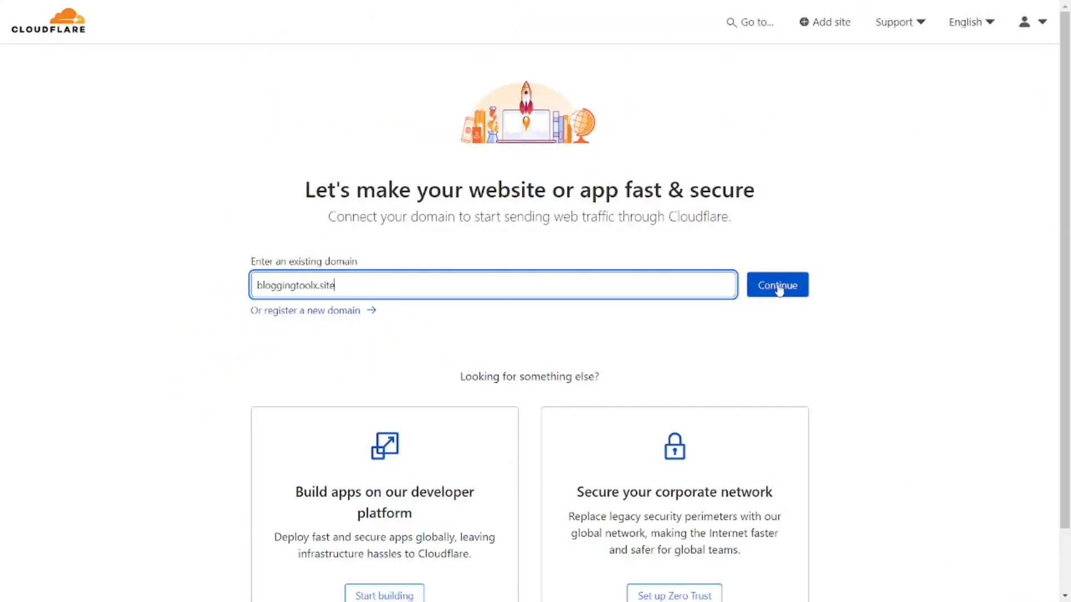
left_click(779, 290)
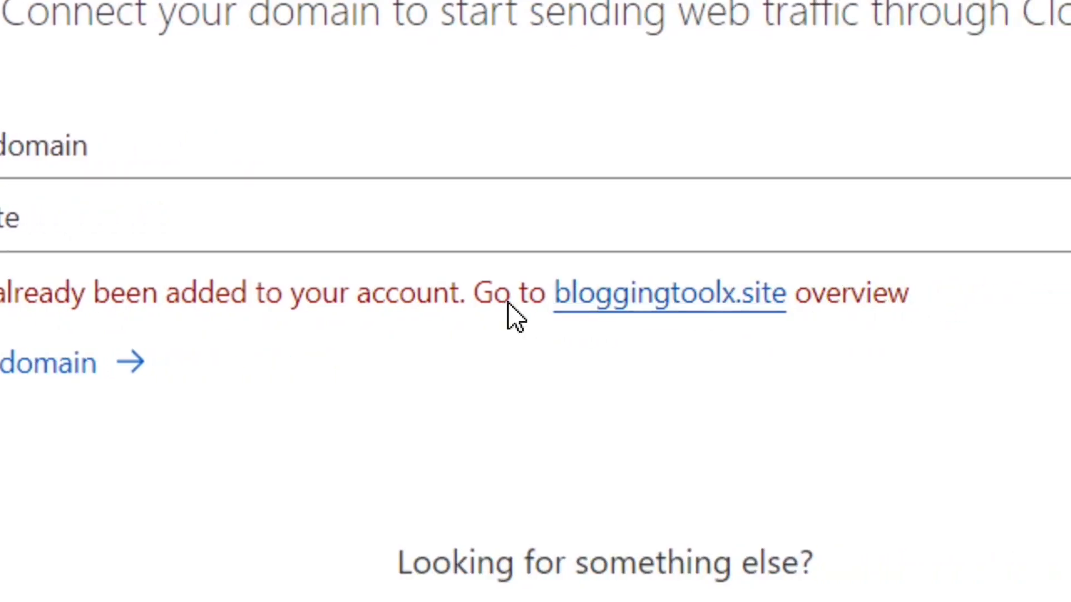
left_click(697, 299)
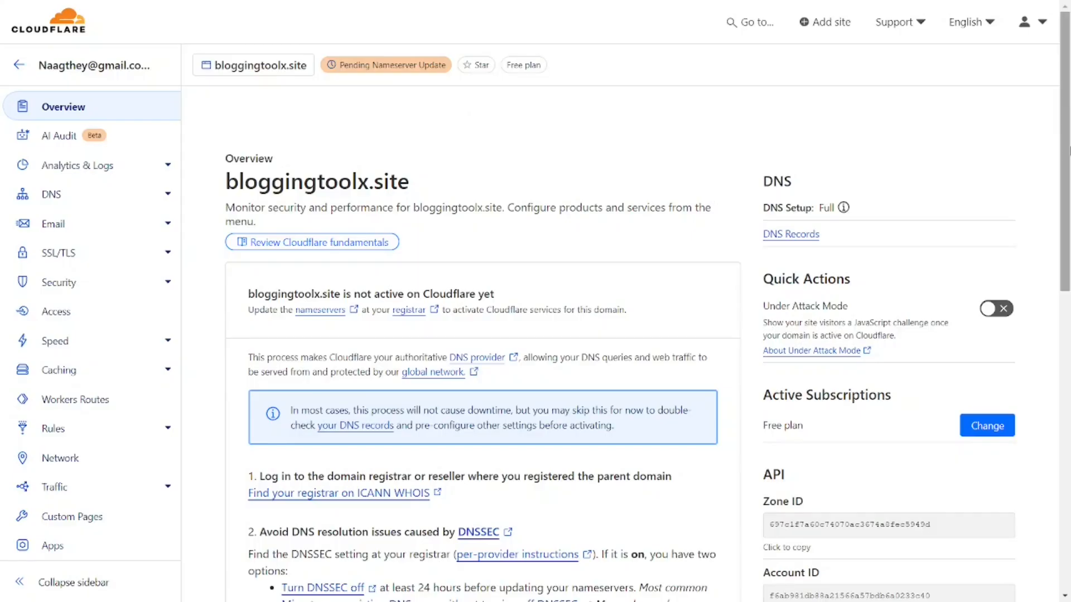
scroll(649, 343, "down", 6)
left_click_drag(1069, 308, 1070, 409)
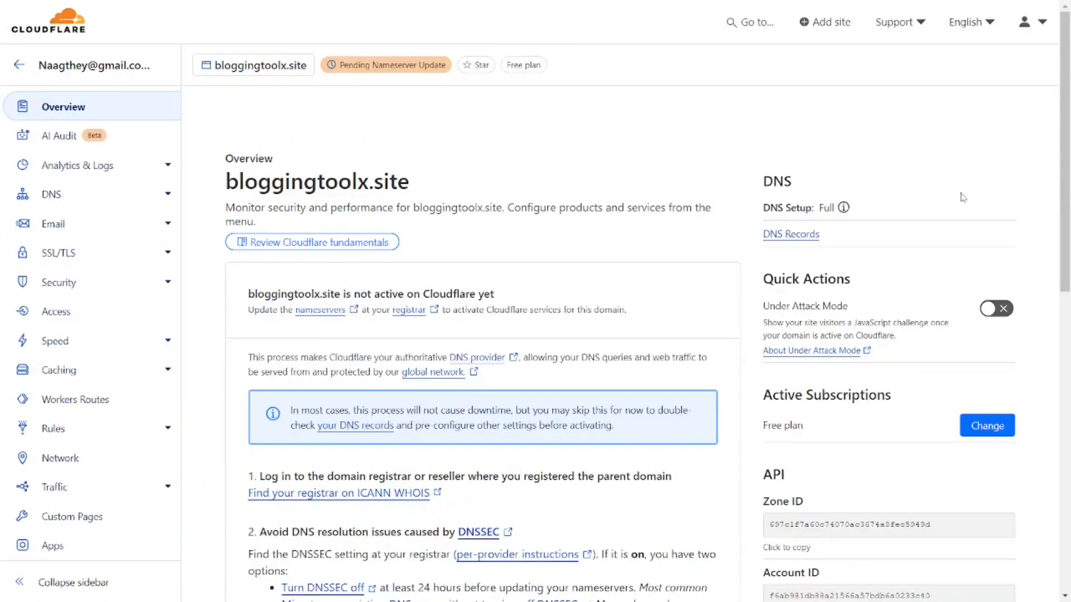
Open Email in the bloggingtoolx.site sidebar to reach the Email Routing introduction.
left_click_drag(1069, 229, 1069, 527)
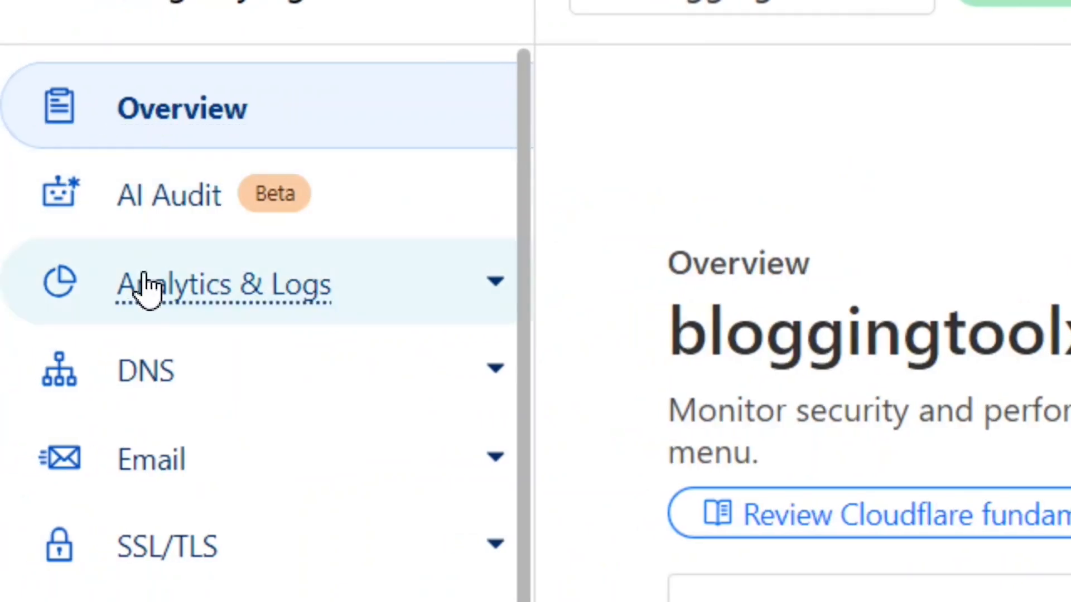
left_click(178, 467)
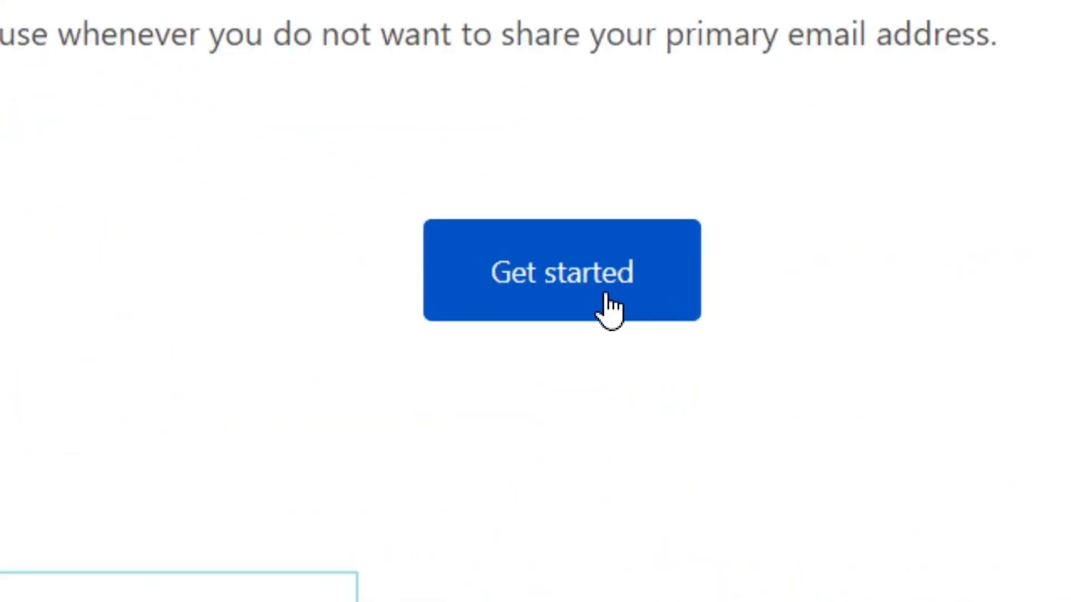
Start the Email Routing setup and look over the custom address and destination fields.
left_click(601, 306)
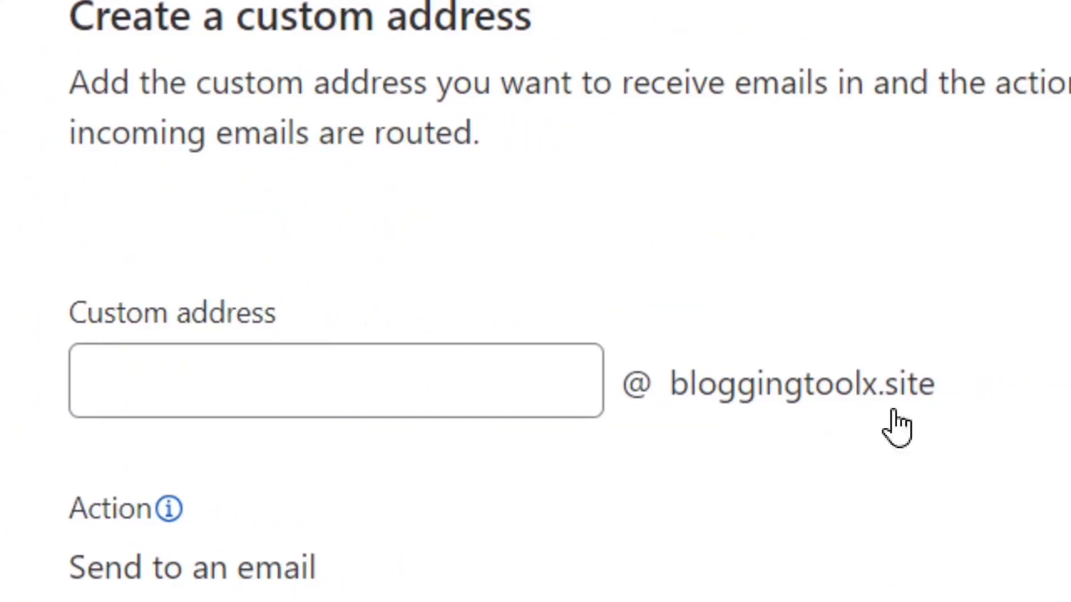
left_click(444, 385)
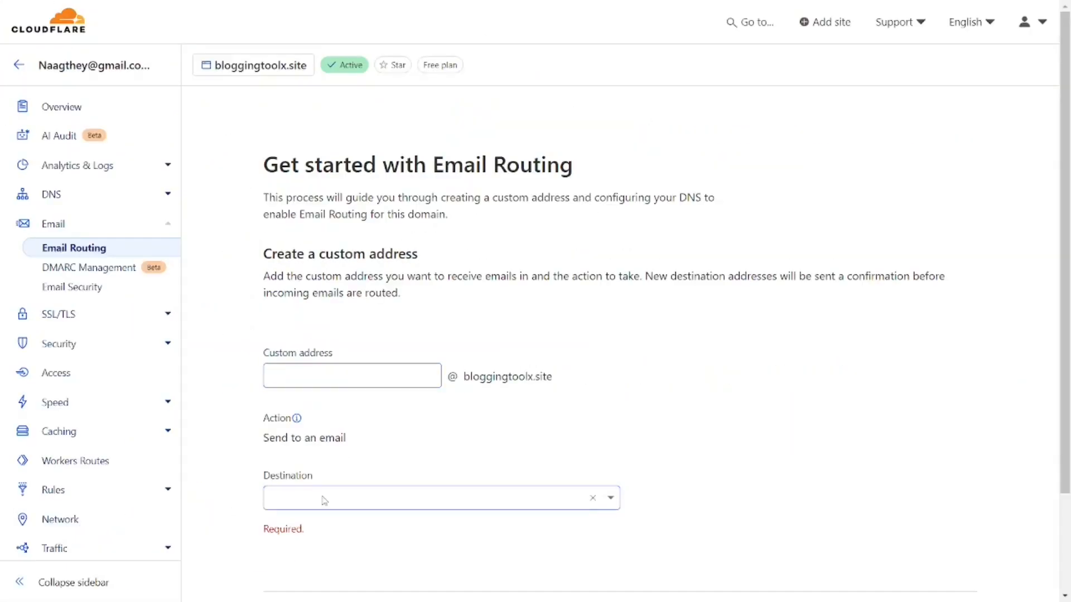
left_click(324, 500)
left_click(294, 471)
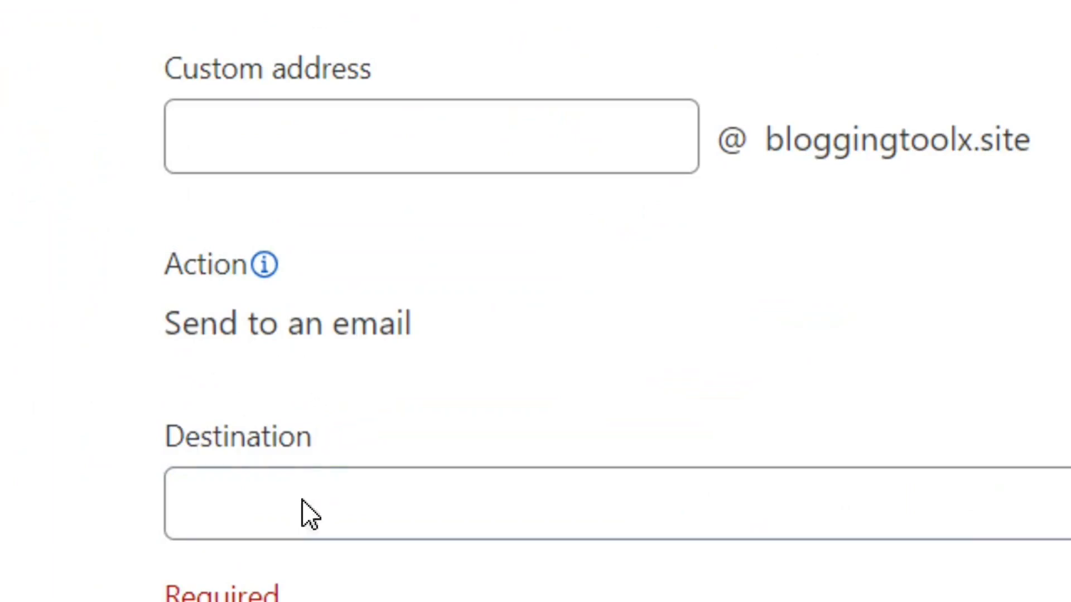
left_click(287, 514)
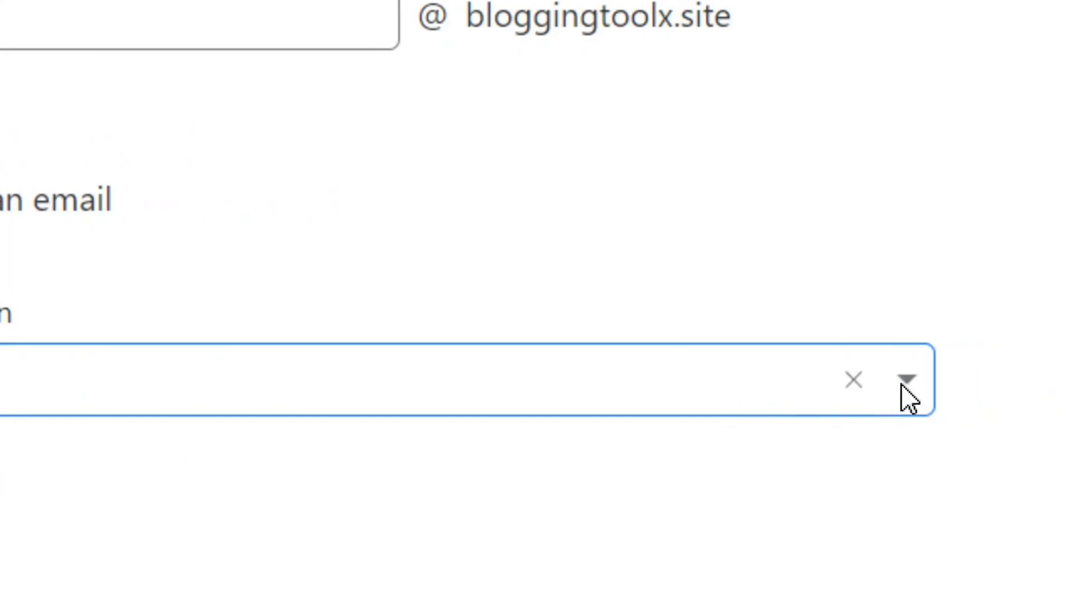
left_click(904, 386)
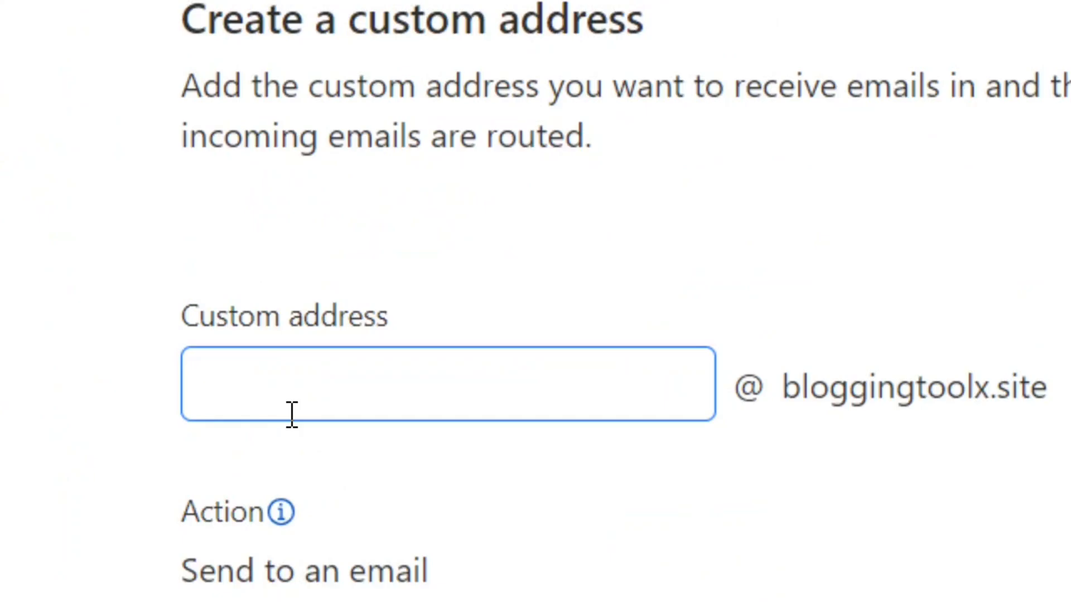
left_click(308, 395)
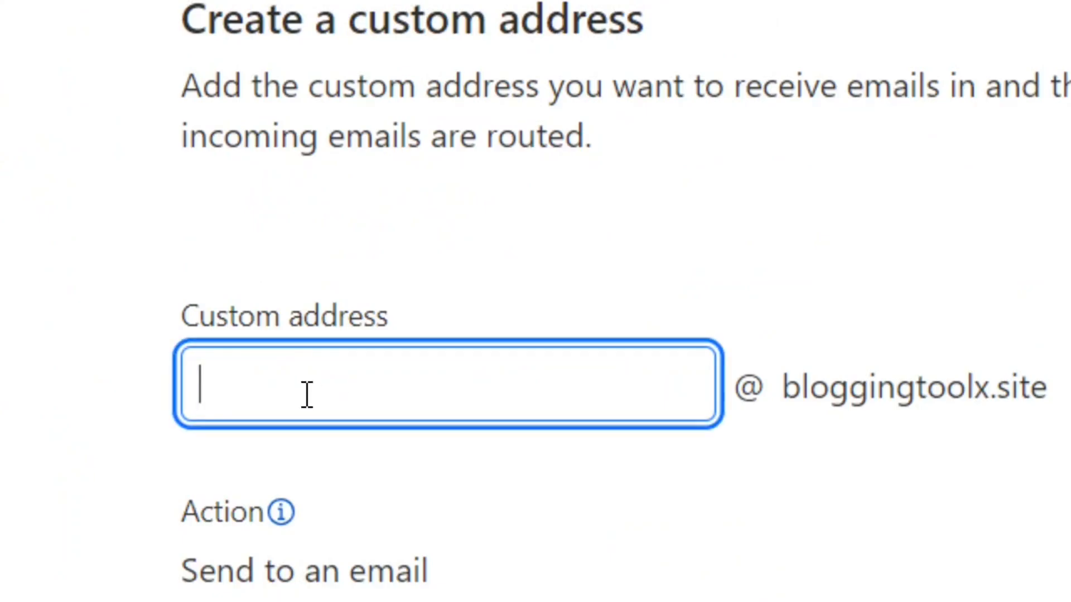
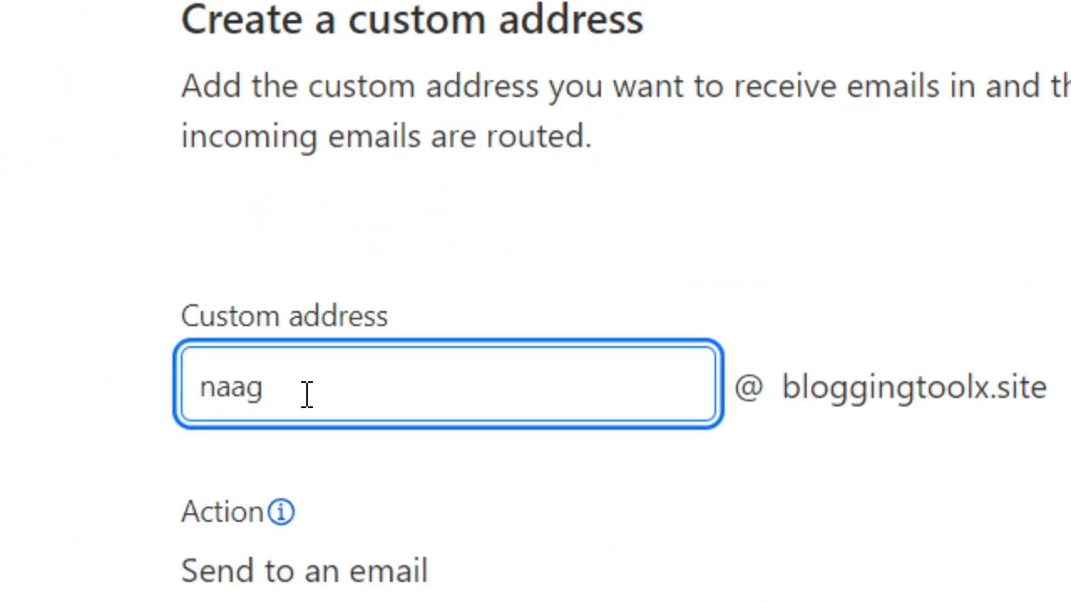
type("work")
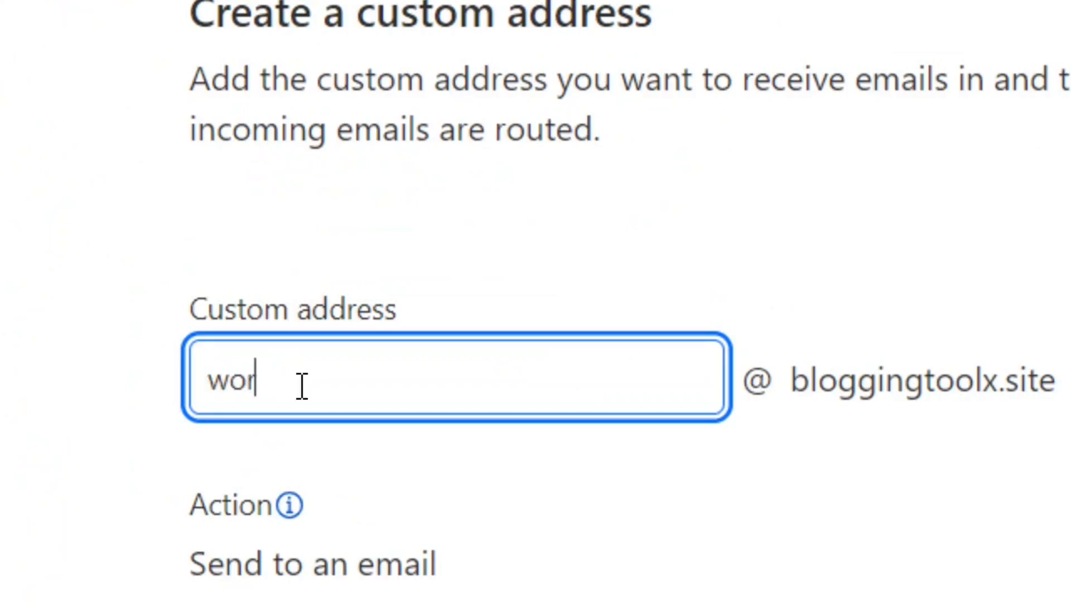
left_click_drag(303, 385, 186, 397)
left_click(335, 391)
key("BackSpace")
key("BackSpace")
key("BackSpace")
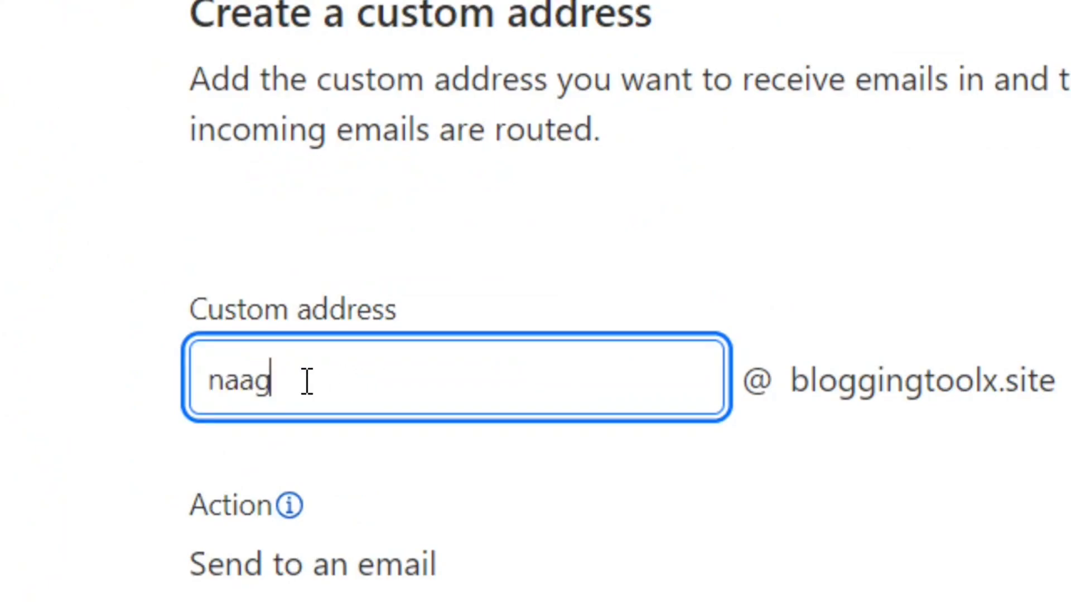
left_click_drag(311, 390, 198, 388)
left_click(367, 393)
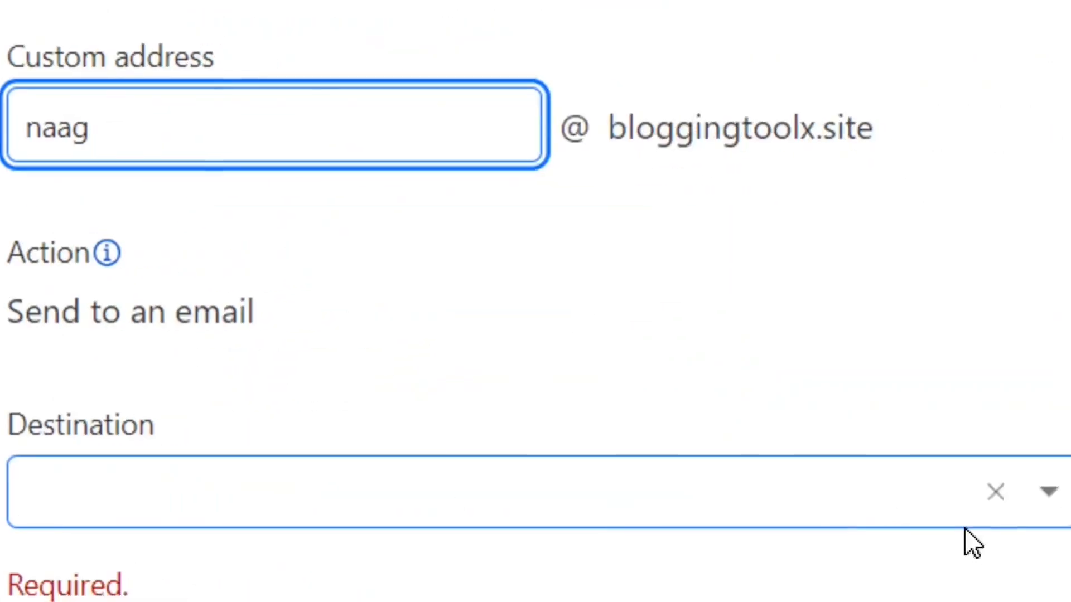
Choose the Gmail address as destination and create the custom address.
left_click(897, 496)
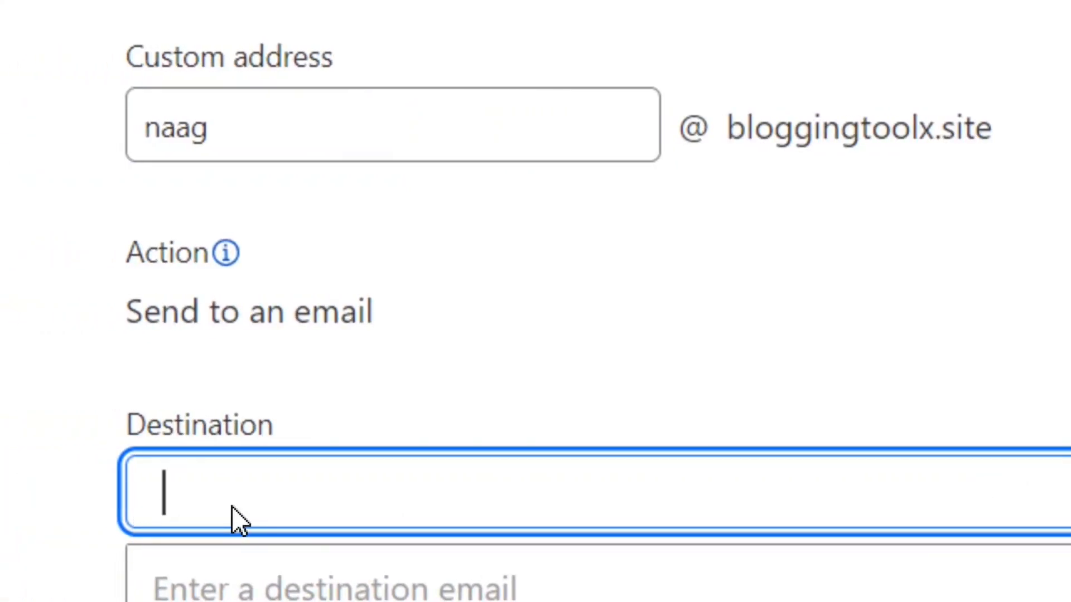
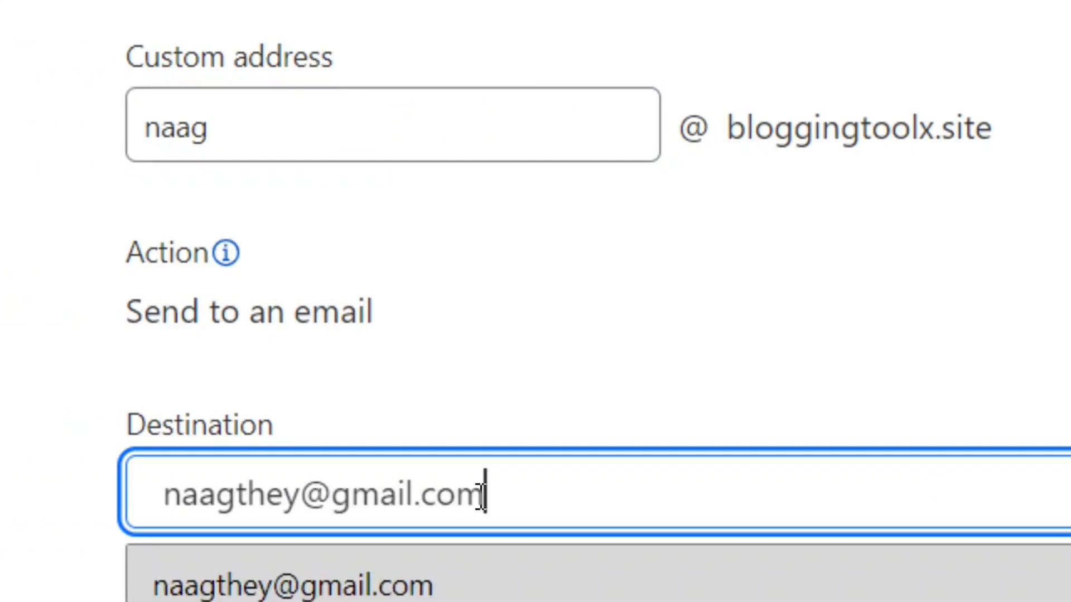
scroll(481, 497, "down", 3)
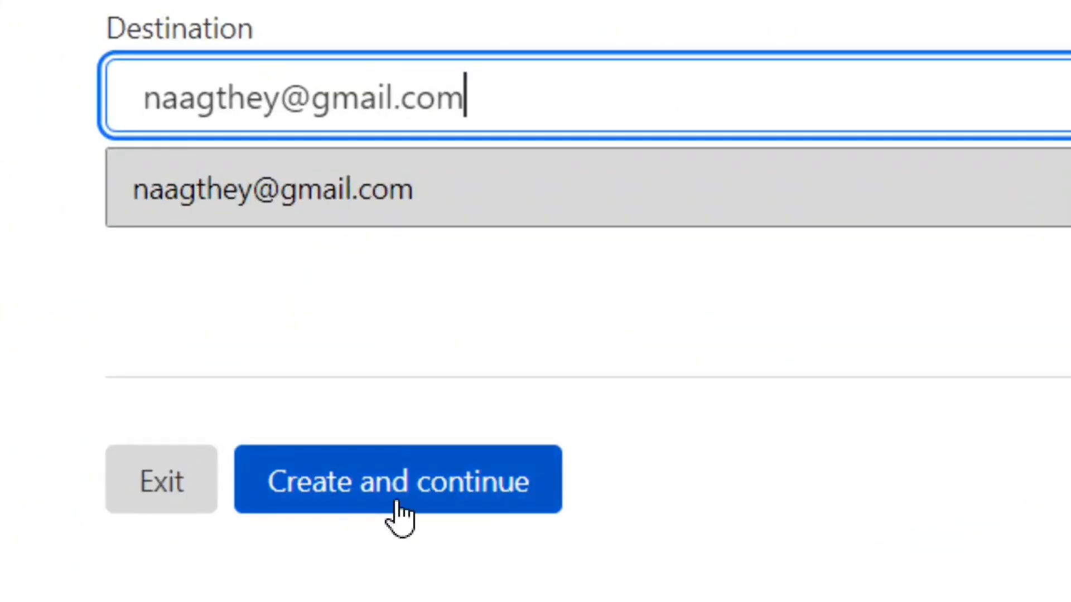
left_click(401, 507)
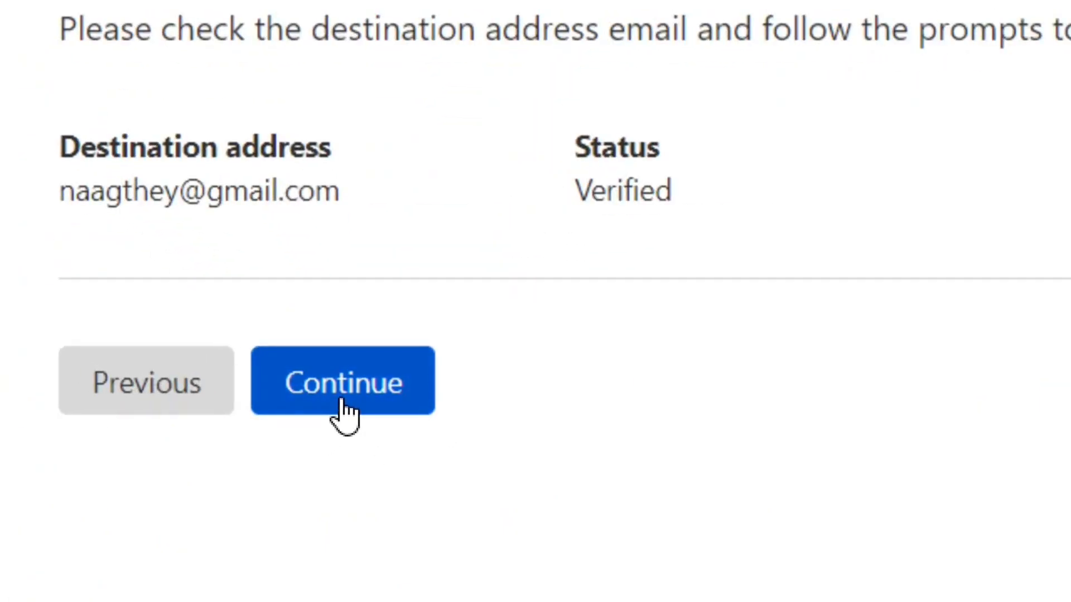
Continue past the verified destination to the Configure your DNS step.
left_click(345, 411)
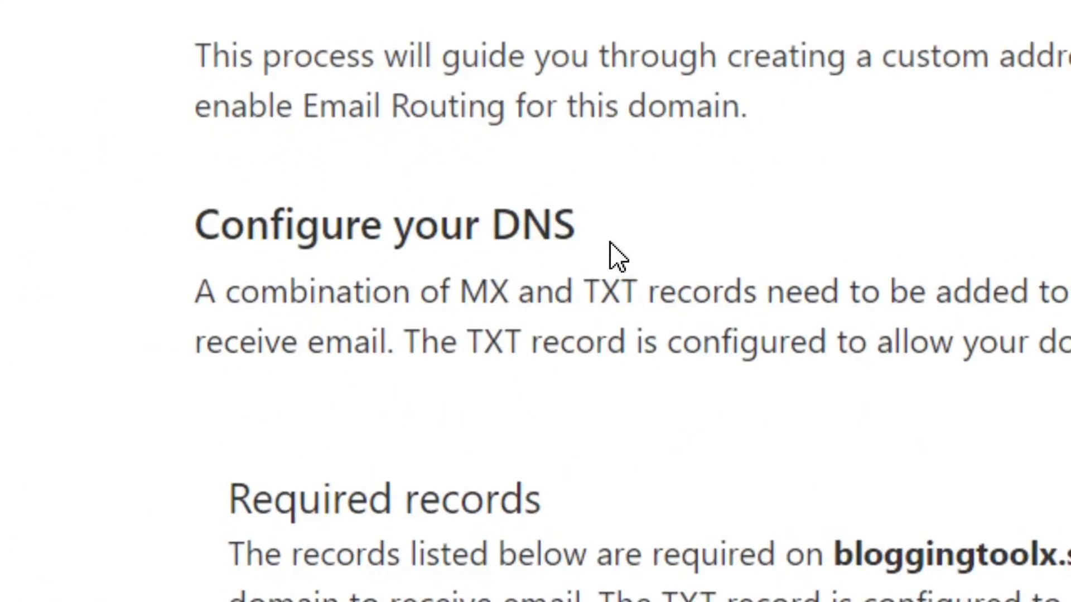
left_click_drag(610, 243, 196, 245)
left_click(649, 244)
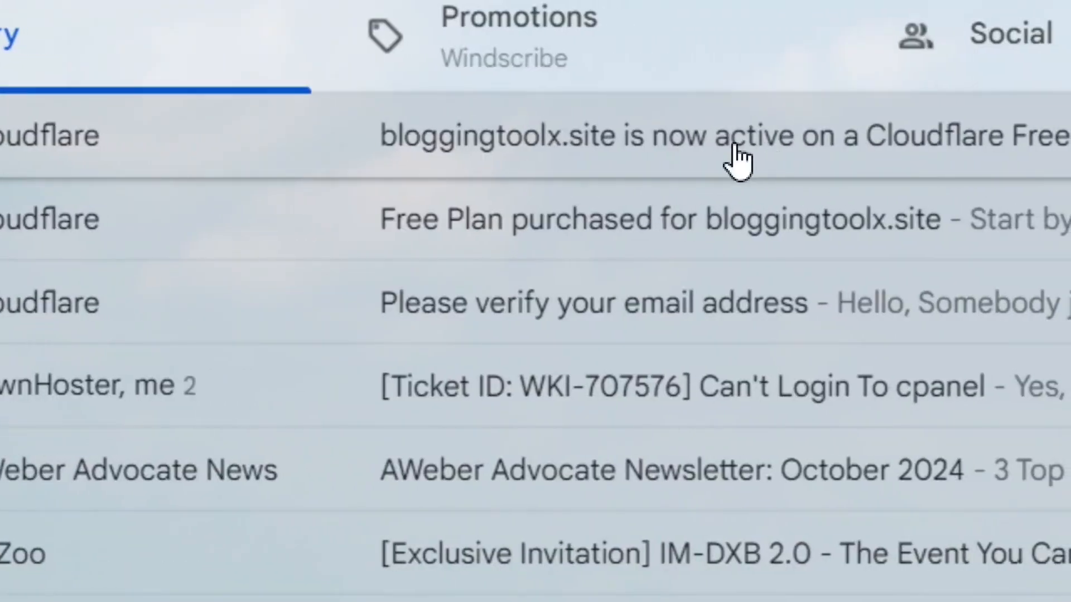
Read Cloudflare's domain-active email in Gmail, then view bloggingtoolx.site's DNS records.
left_click(859, 144)
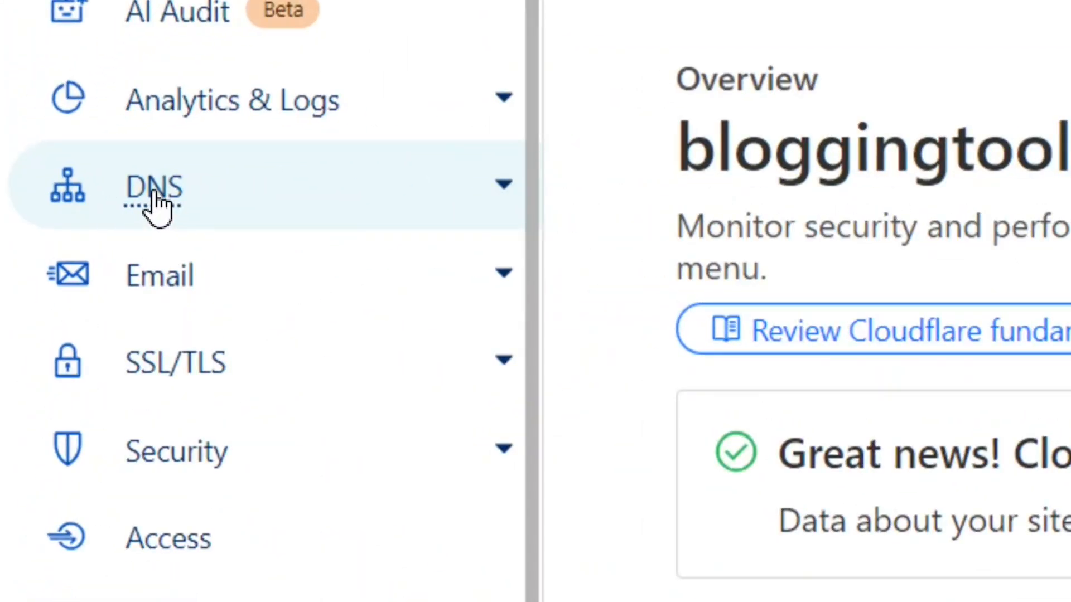
left_click(154, 190)
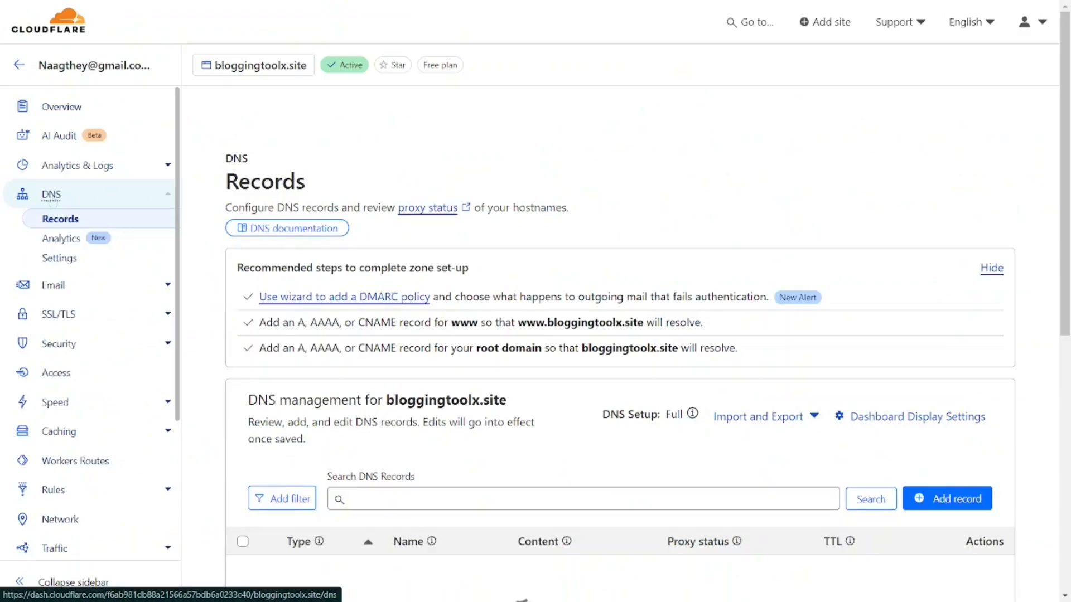
scroll(866, 245, "down", 4)
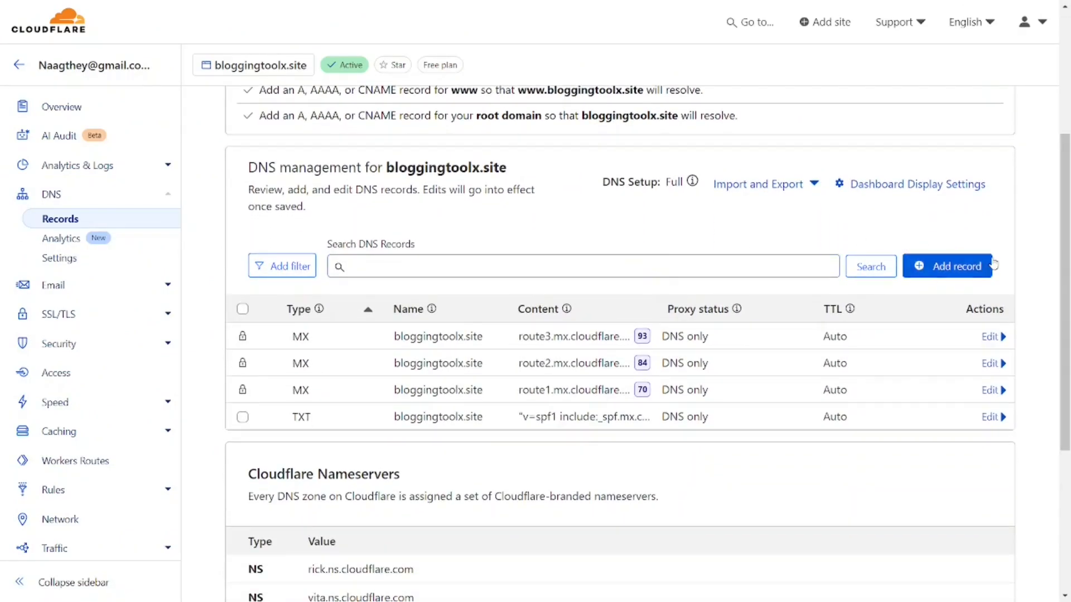
scroll(1065, 324, "down", 3)
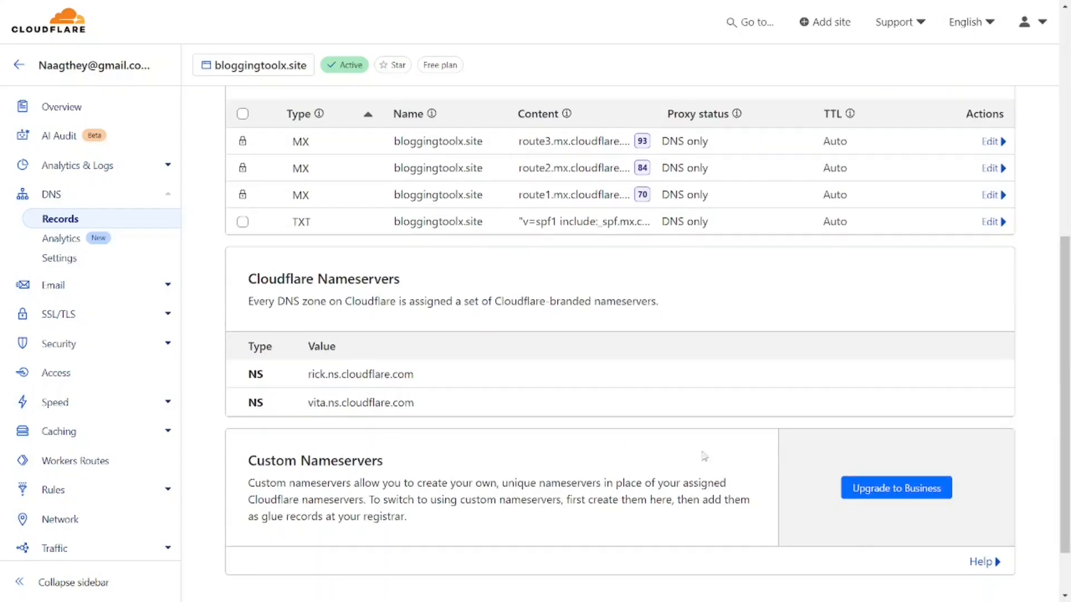
scroll(1065, 391, "up", 8)
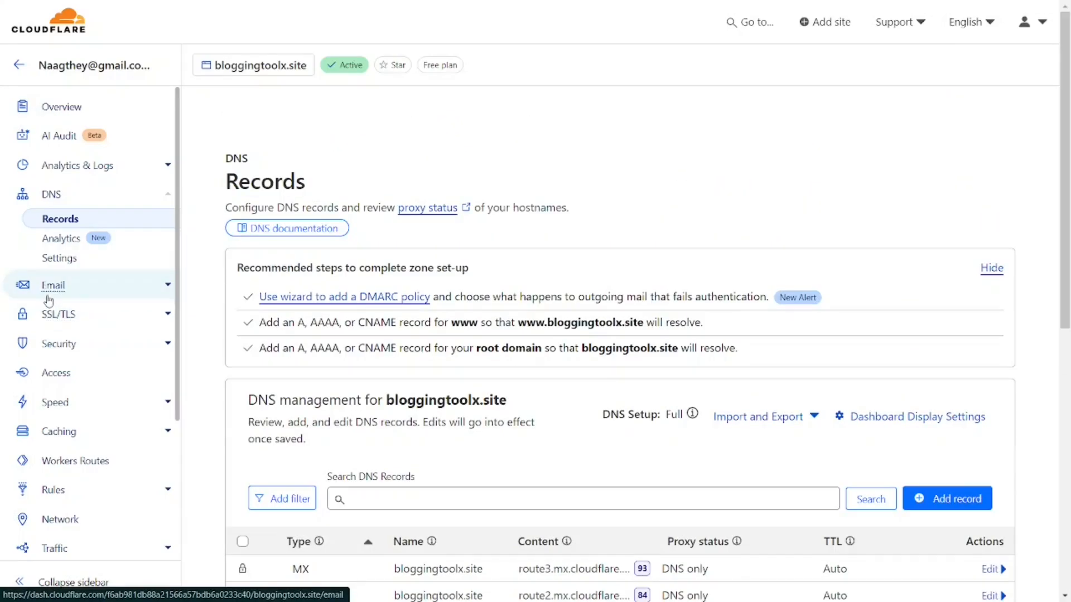
Open Email Routing's Destination addresses tab, showing the Gmail address as Verified.
left_click(49, 296)
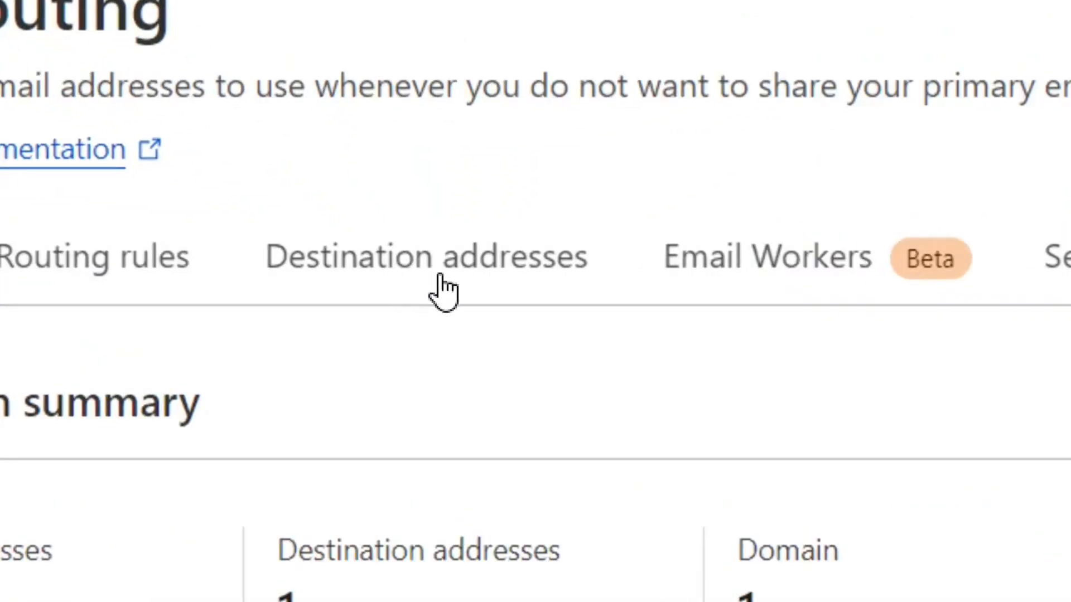
left_click(444, 291)
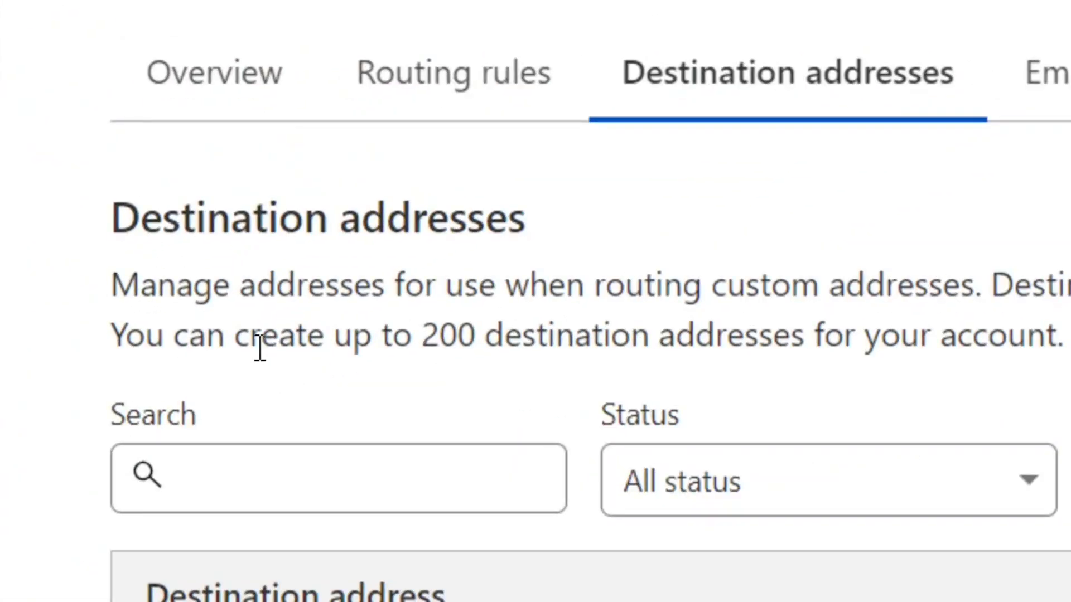
left_click_drag(240, 339, 831, 351)
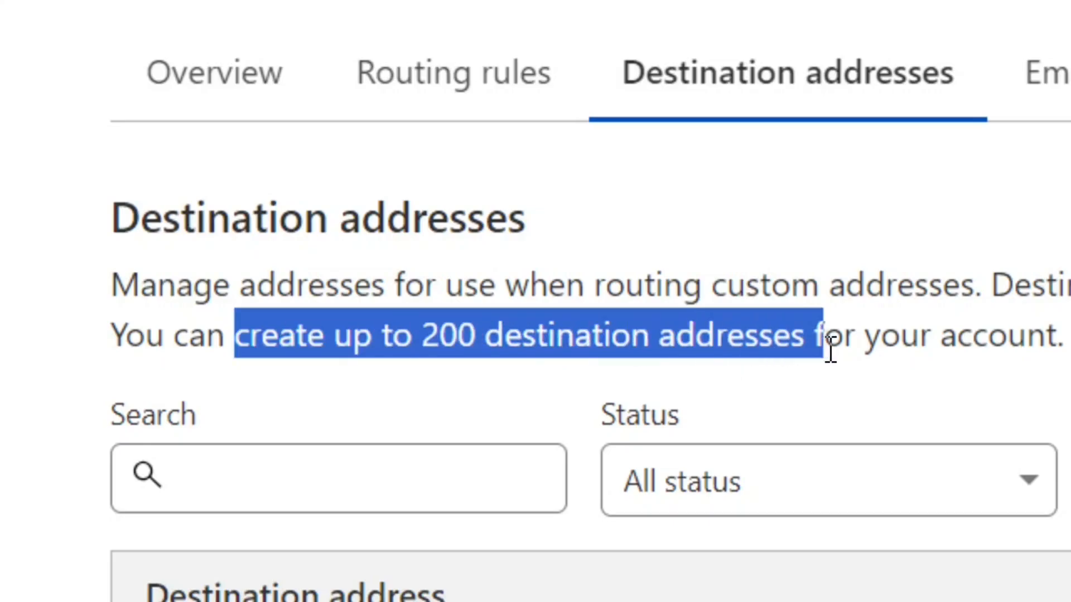
left_click(636, 334)
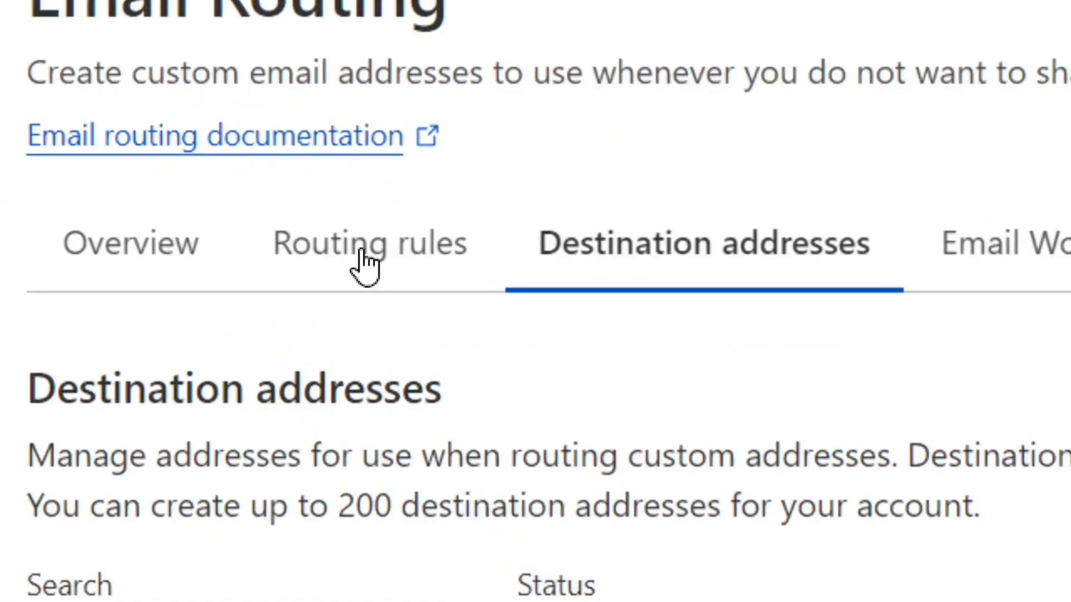
In Routing rules, toggle the Catch-all address on so it reads Active.
left_click(364, 261)
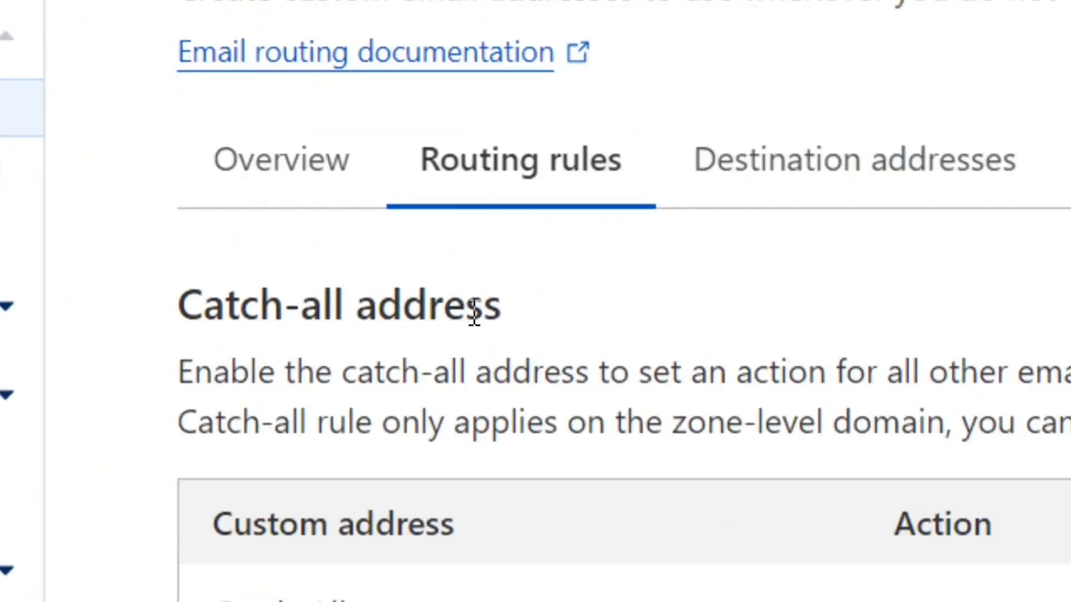
left_click_drag(525, 328, 184, 322)
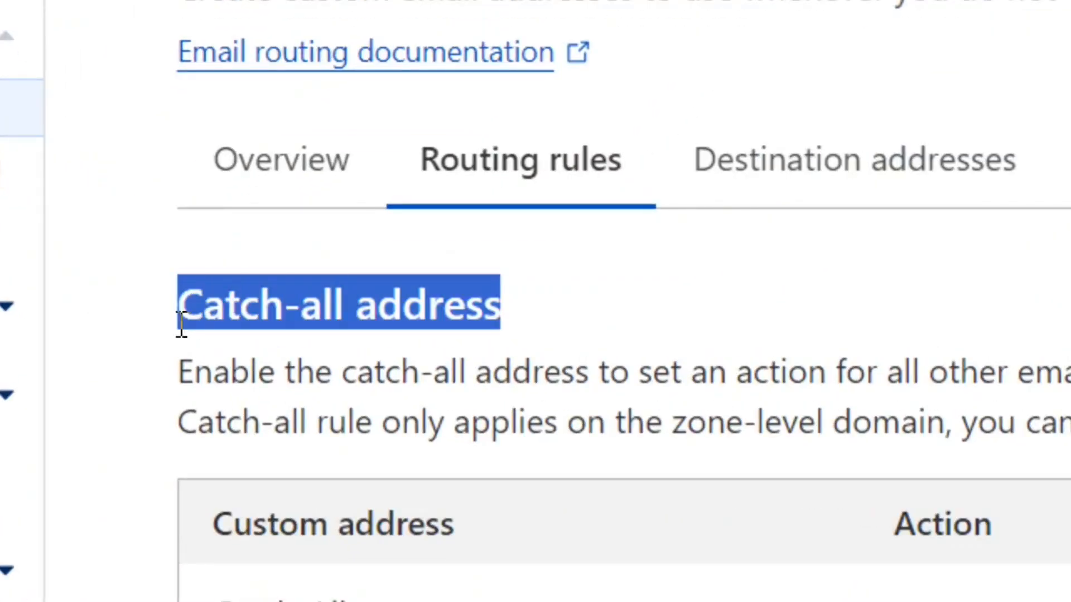
left_click(514, 344)
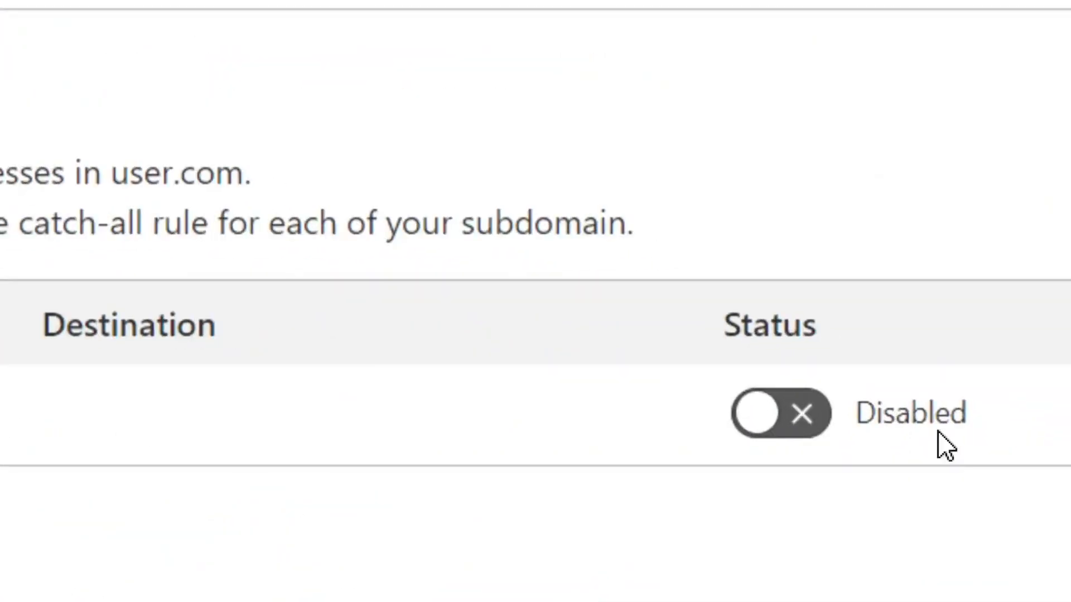
left_click(730, 420)
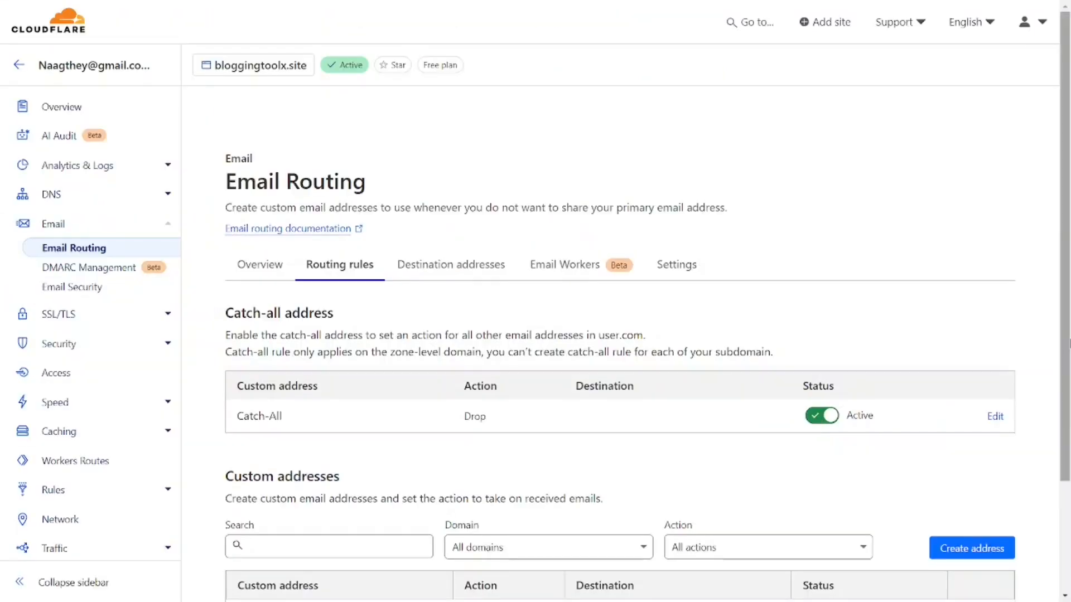
scroll(647, 335, "down", 2)
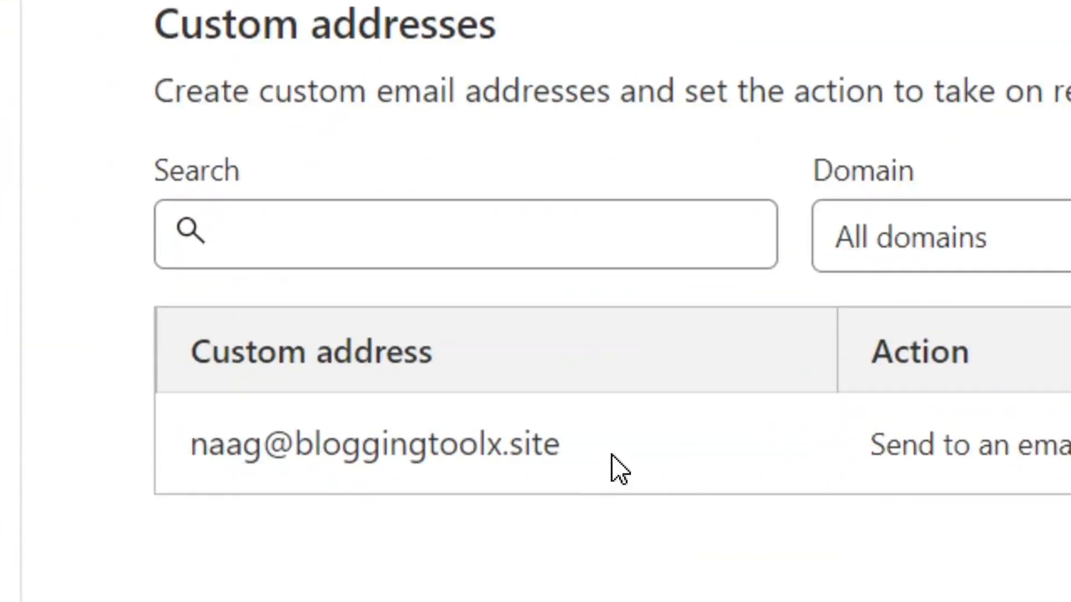
left_click_drag(584, 443, 181, 467)
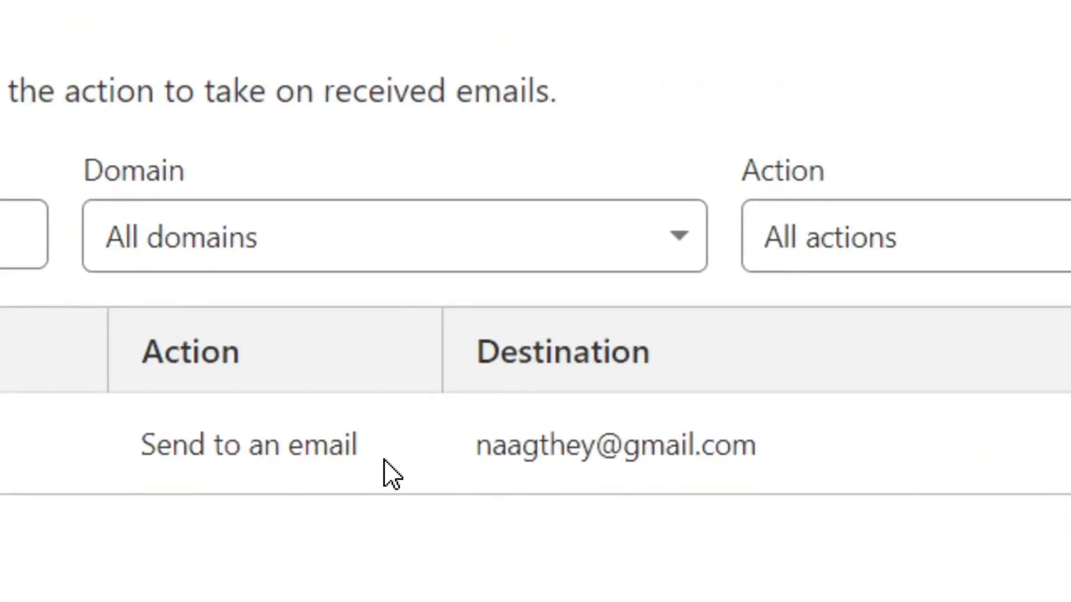
left_click_drag(393, 473, 116, 466)
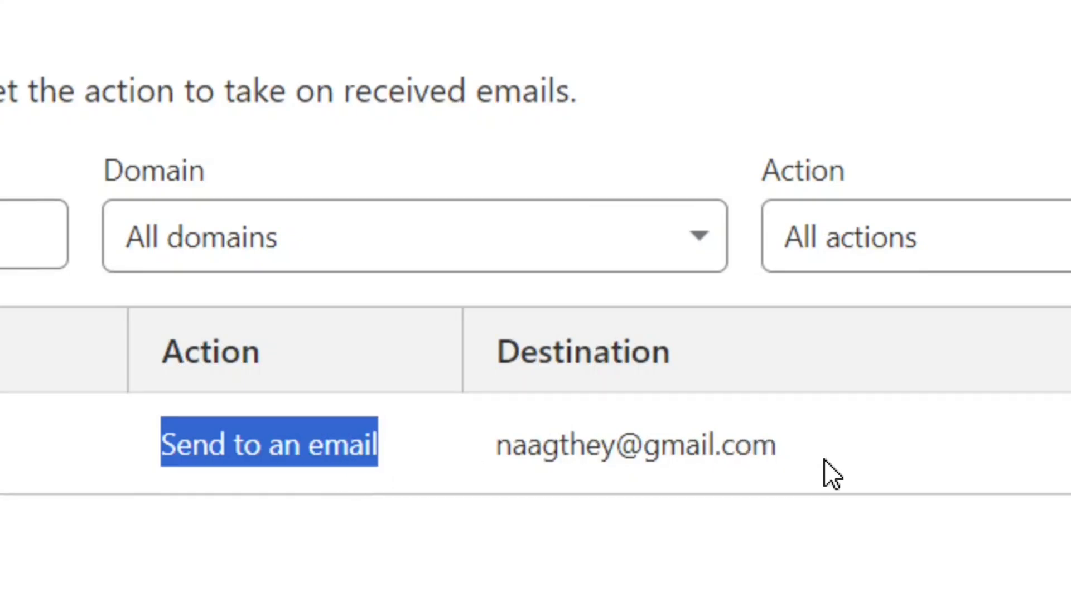
left_click_drag(824, 470, 504, 463)
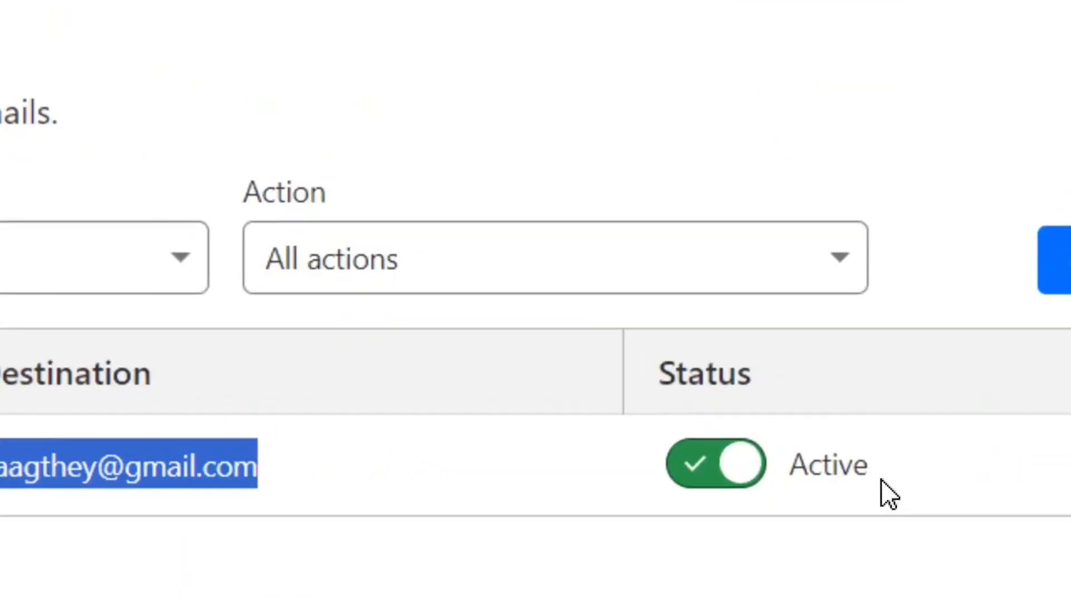
left_click(887, 483)
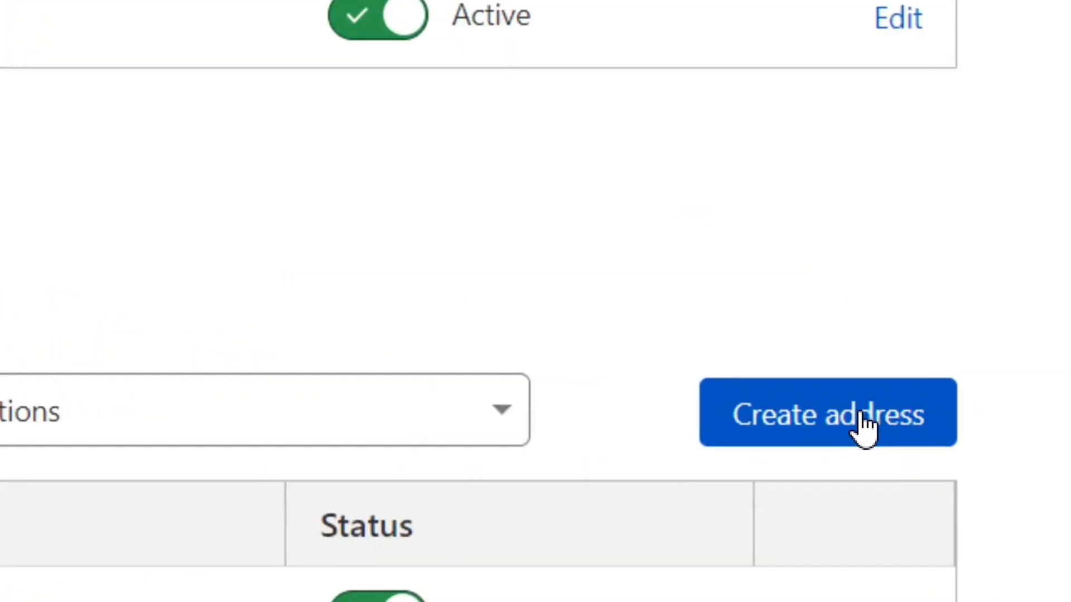
Create custom address 'work' with action Send to an email to the Gmail destination, and save.
left_click(983, 409)
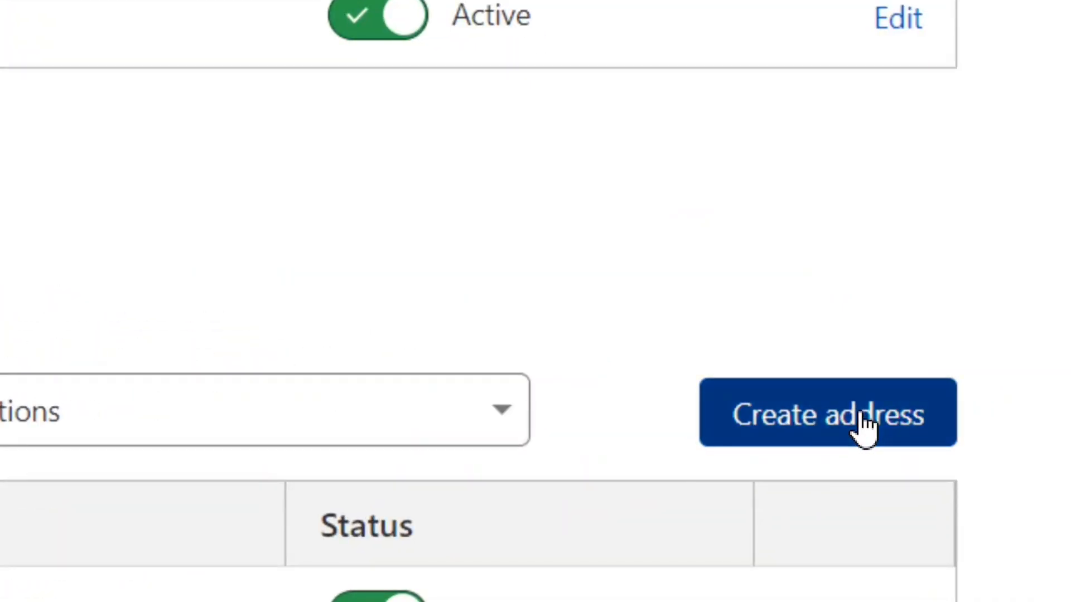
left_click(370, 270)
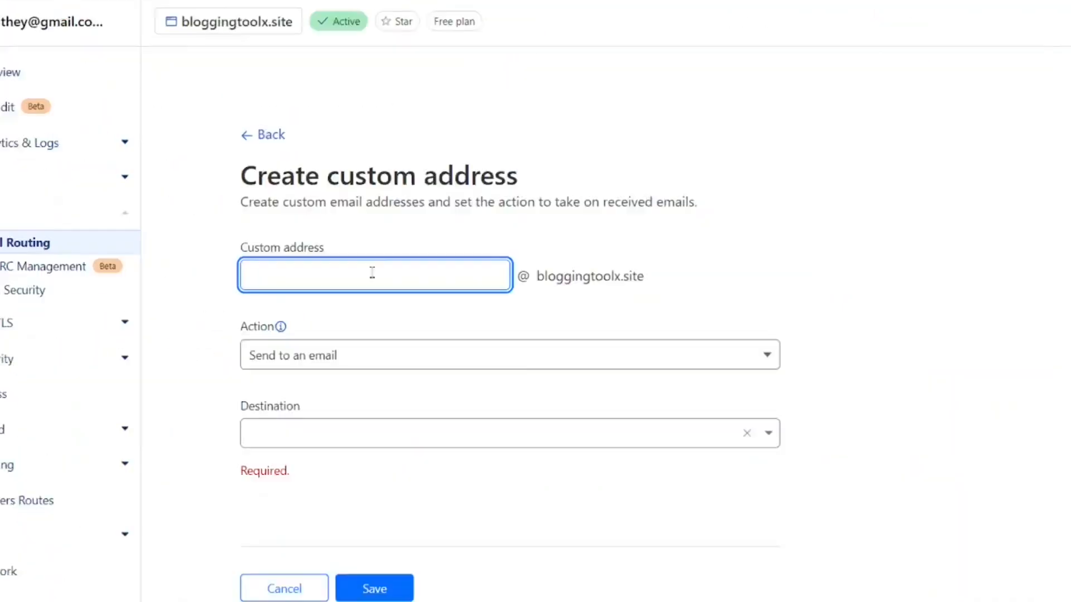
type("work")
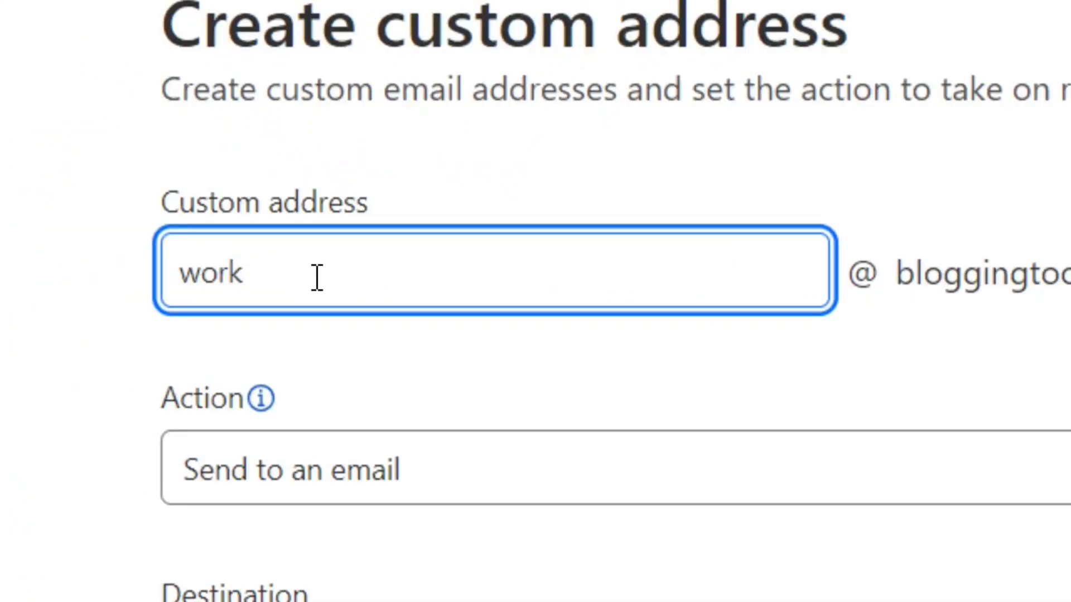
left_click_drag(277, 276, 179, 272)
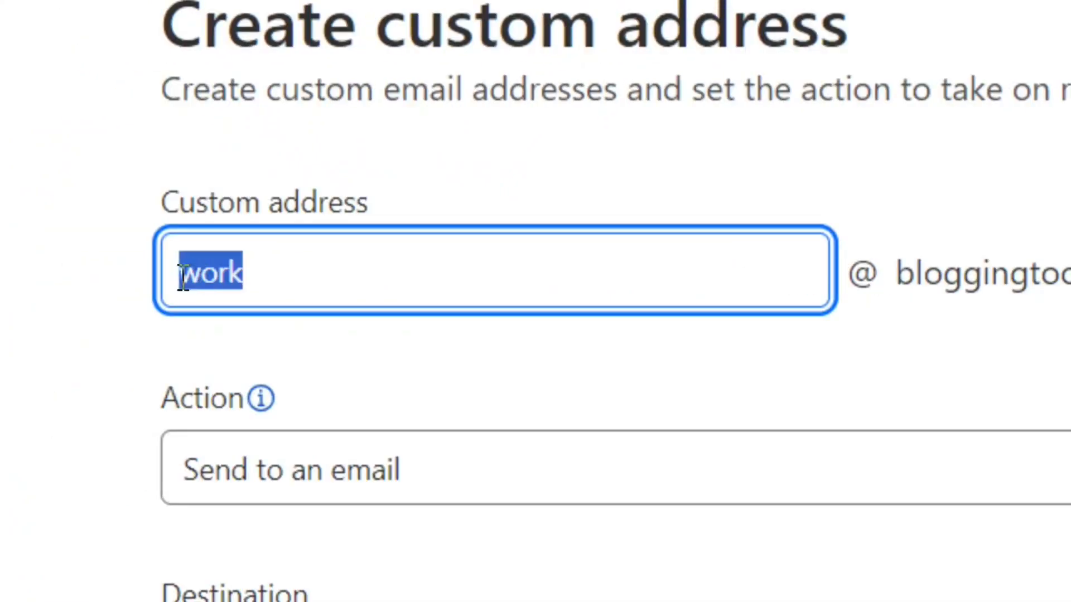
left_click(359, 279)
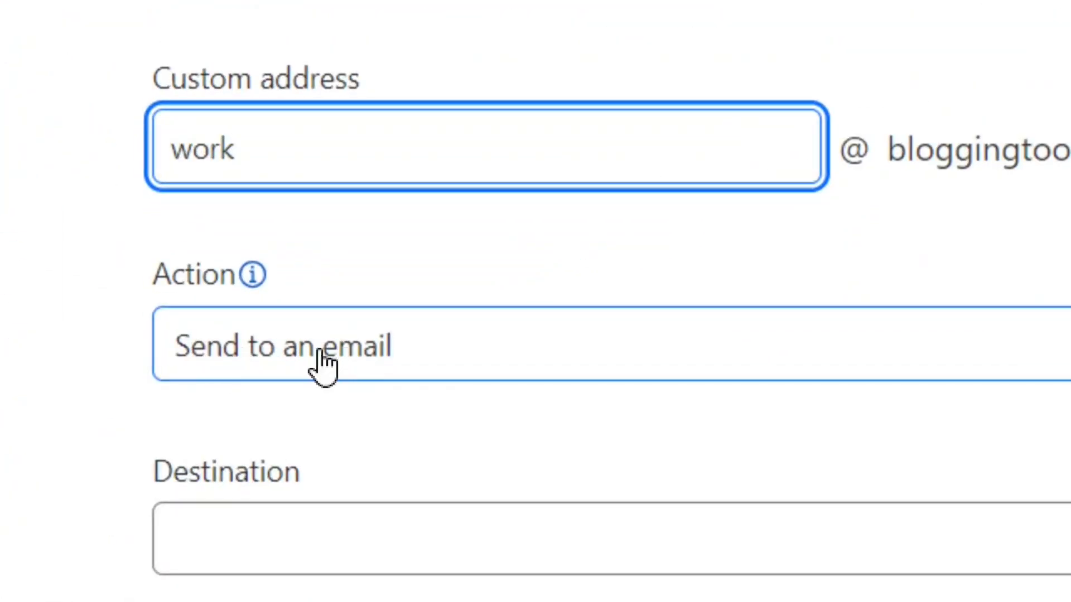
left_click(563, 360)
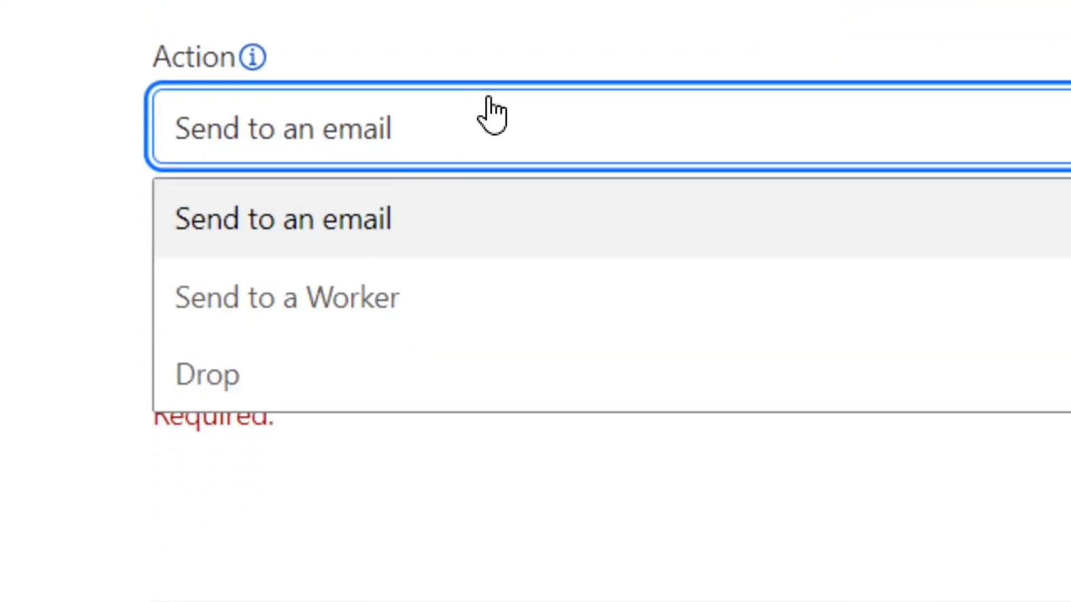
left_click(502, 118)
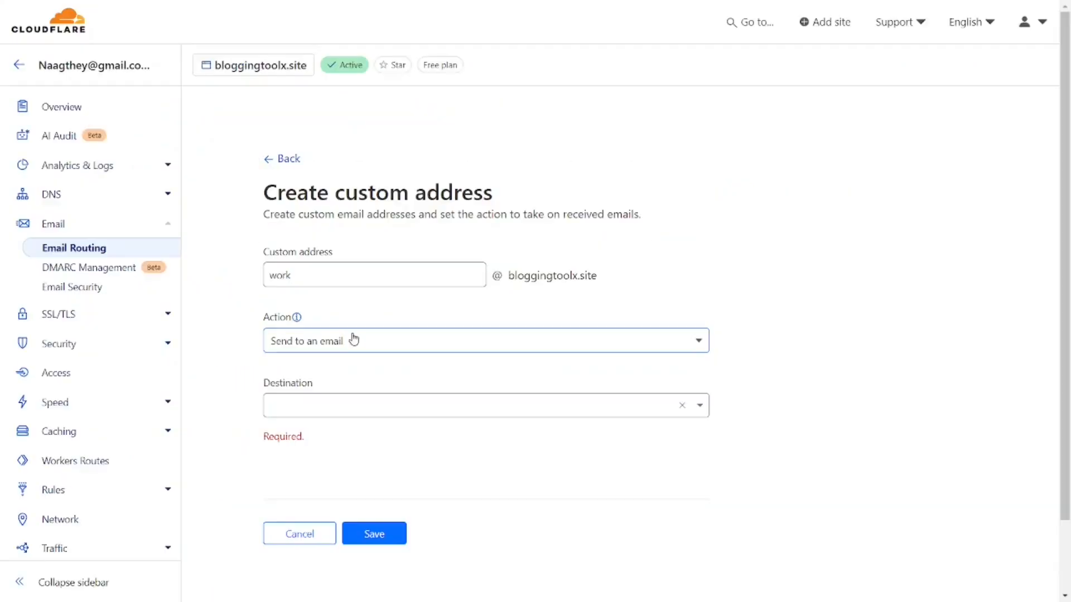
left_click(312, 404)
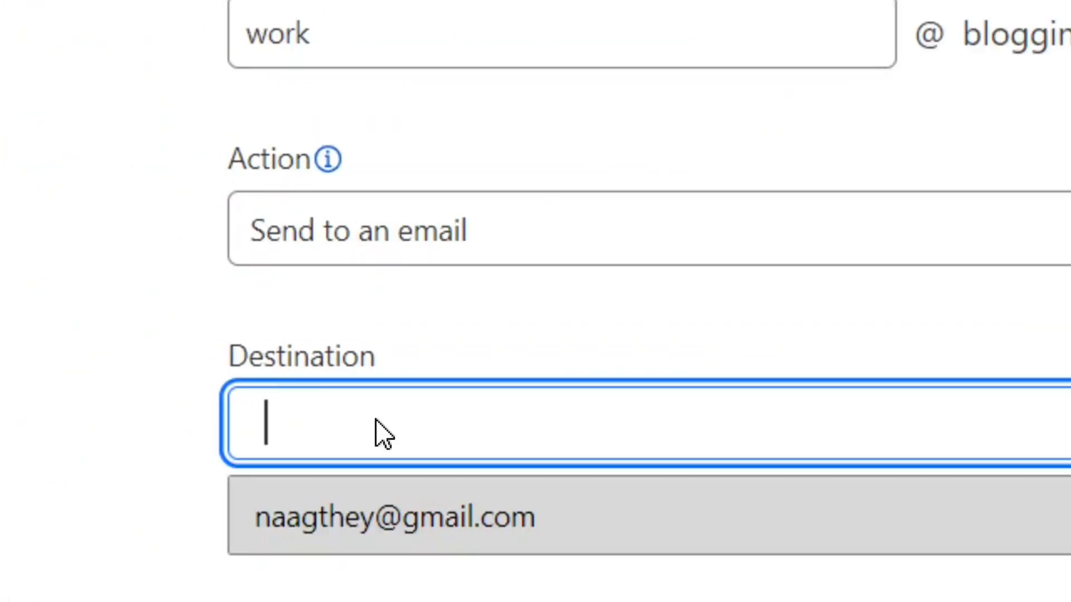
left_click(437, 527)
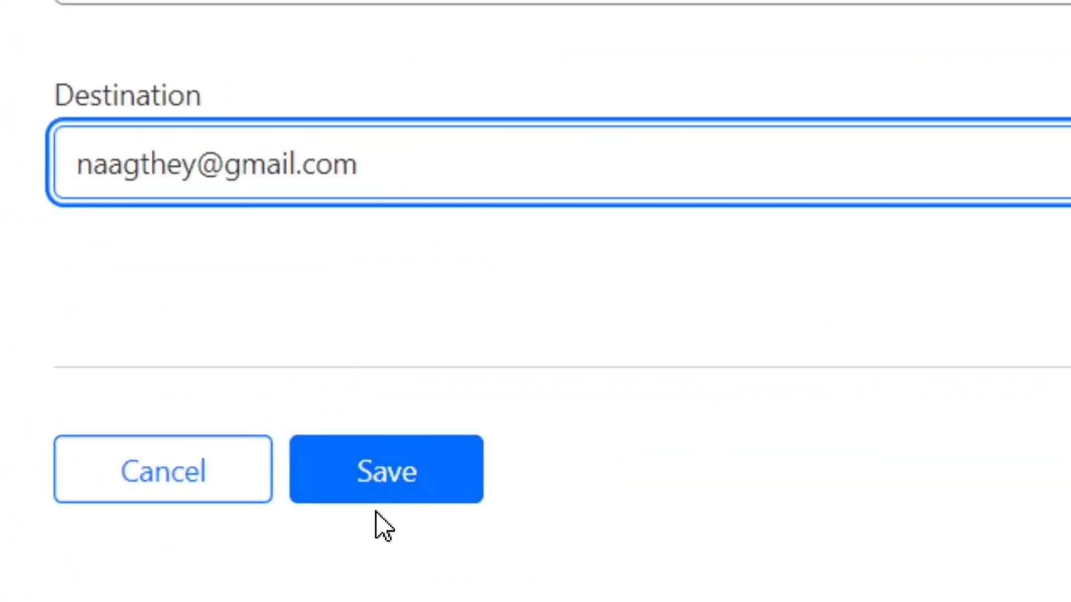
left_click(404, 494)
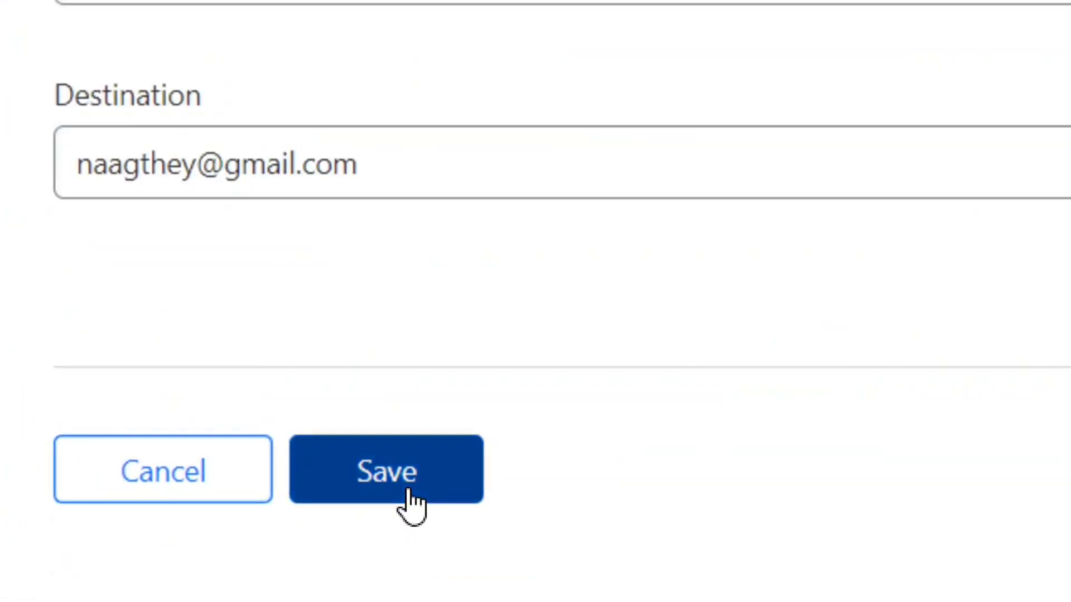
Confirm the new work address is listed as Active in the Custom addresses table.
left_click_drag(1067, 344, 1069, 477)
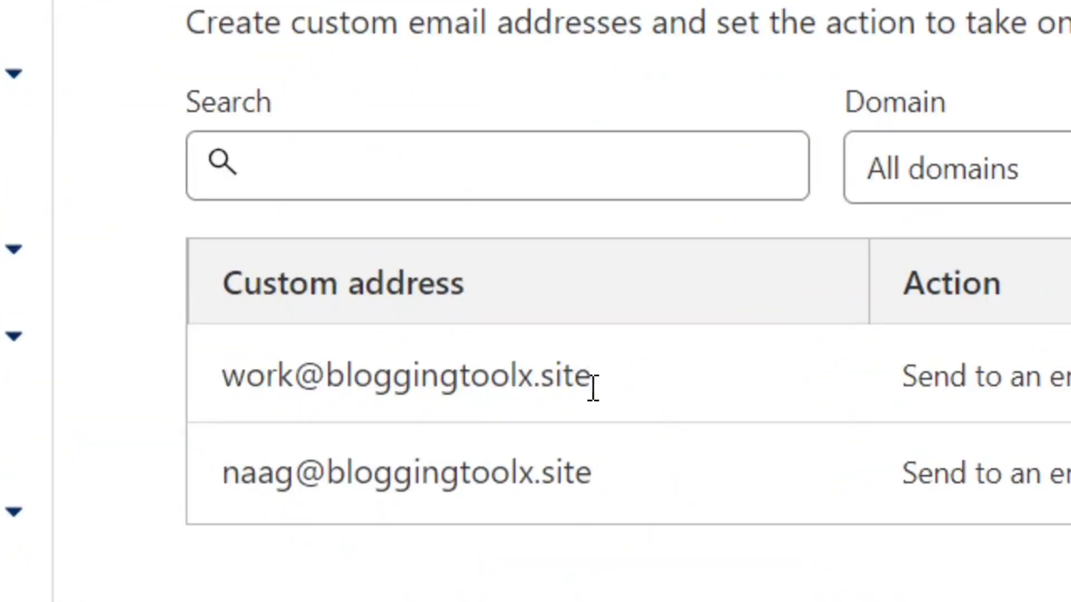
left_click_drag(624, 390, 210, 394)
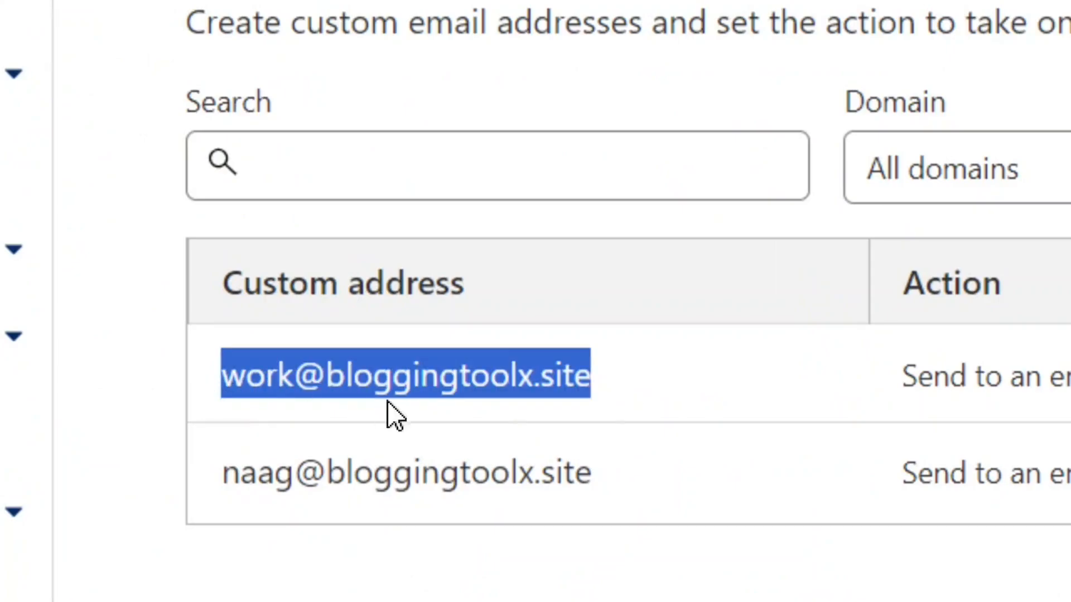
left_click(393, 417)
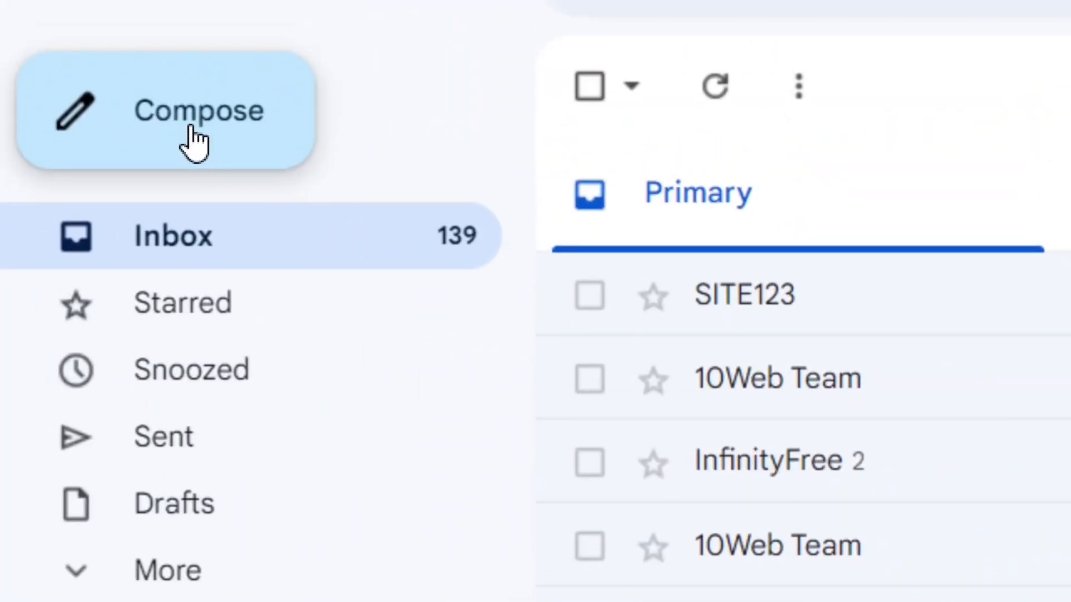
Start a new Gmail message addressed to the new work routing address.
left_click(194, 143)
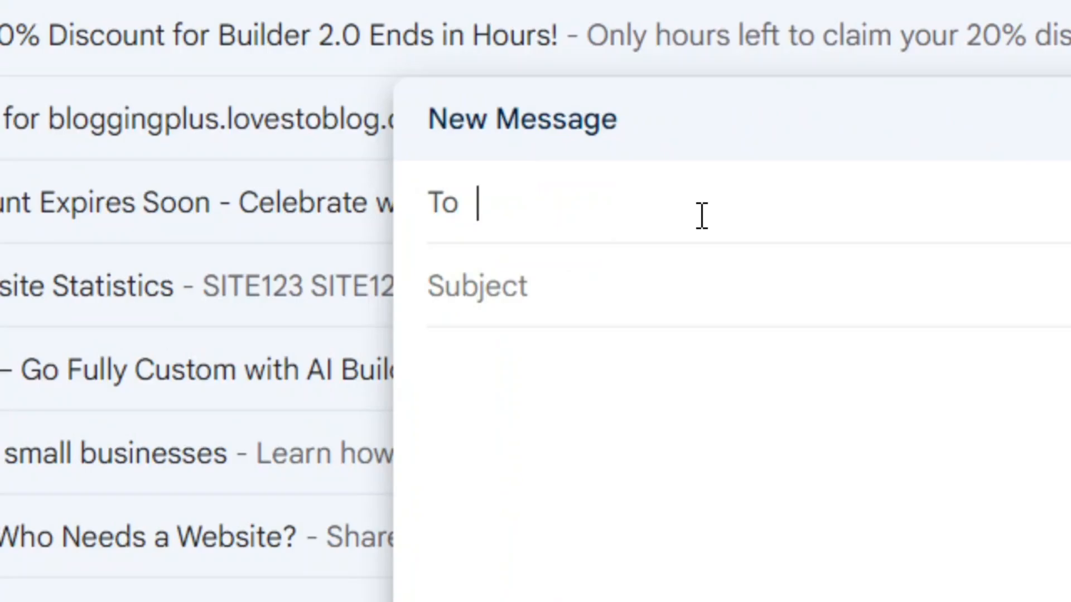
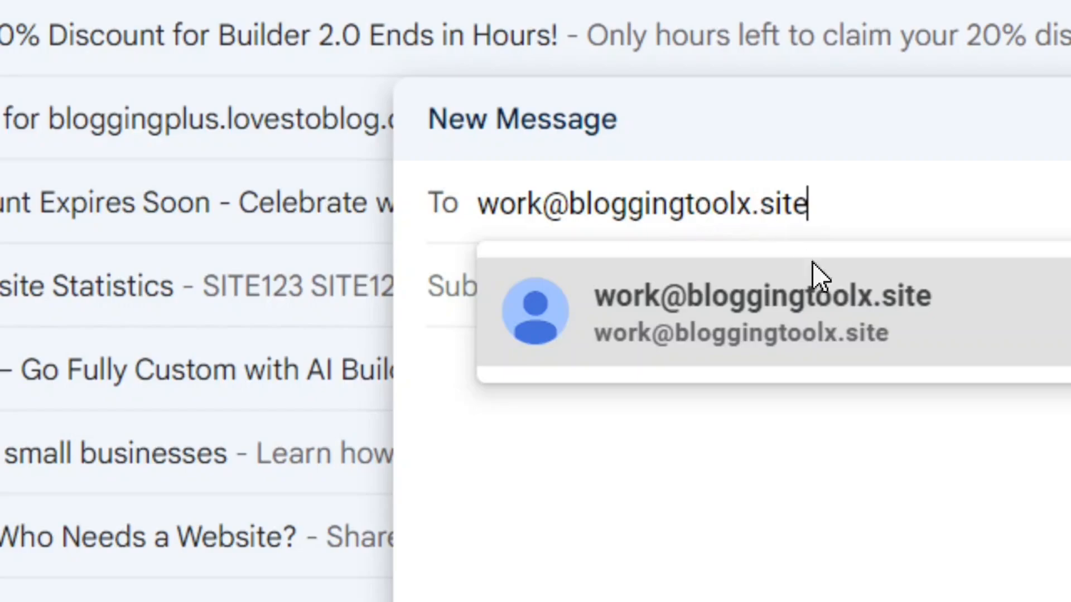
left_click(814, 352)
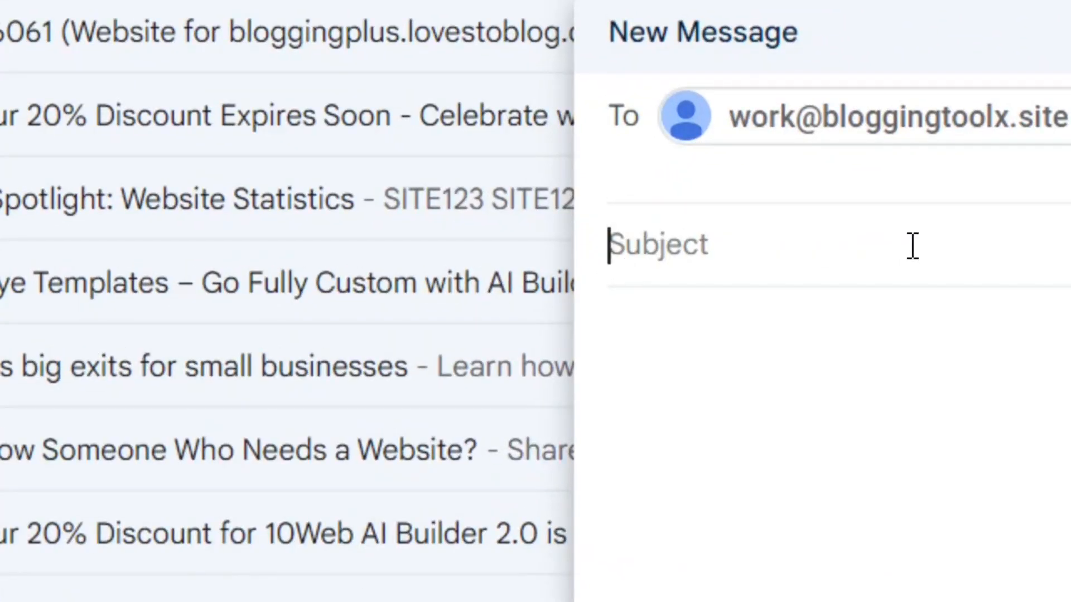
Add subject 'Testing to see if it works' and body 'Hey did it work?', then send it.
left_click(912, 245)
type("Testing to see if it works")
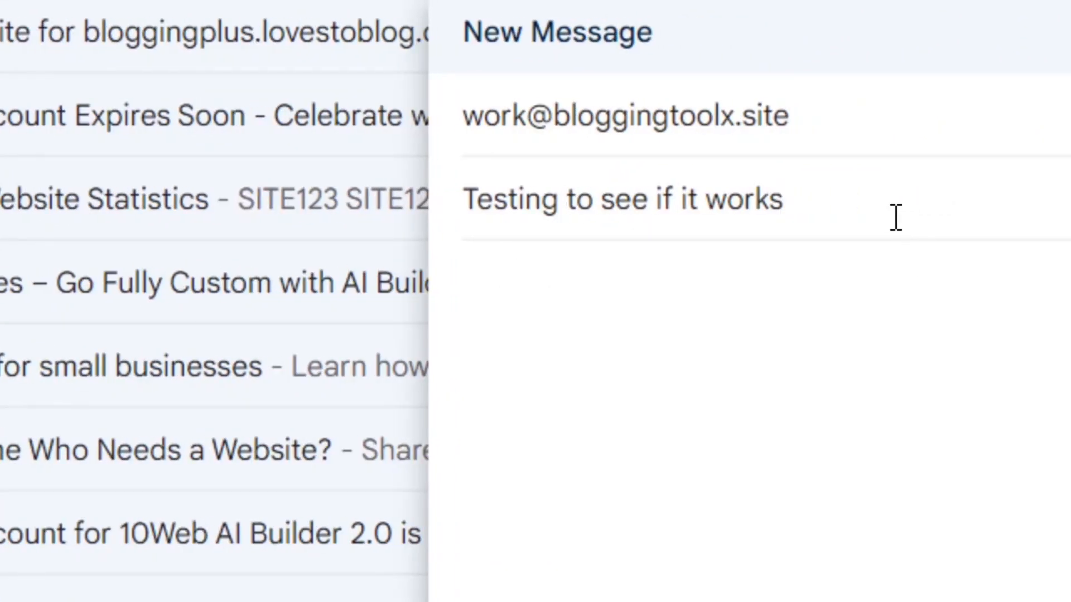
left_click_drag(843, 217, 432, 224)
left_click(904, 175)
triple_click(850, 212)
left_click(572, 337)
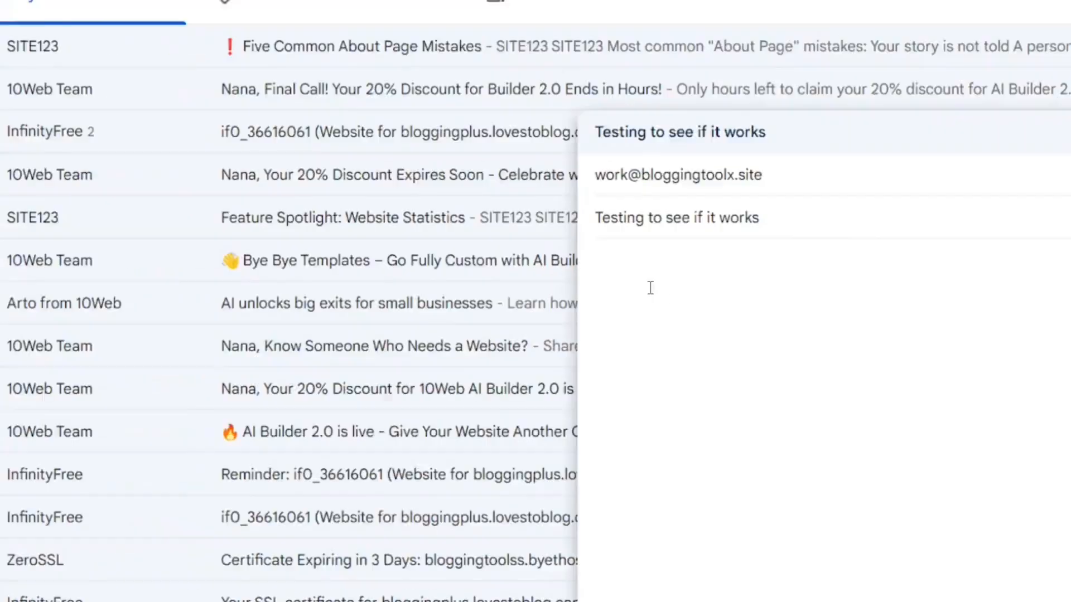
type("Hey did it work?")
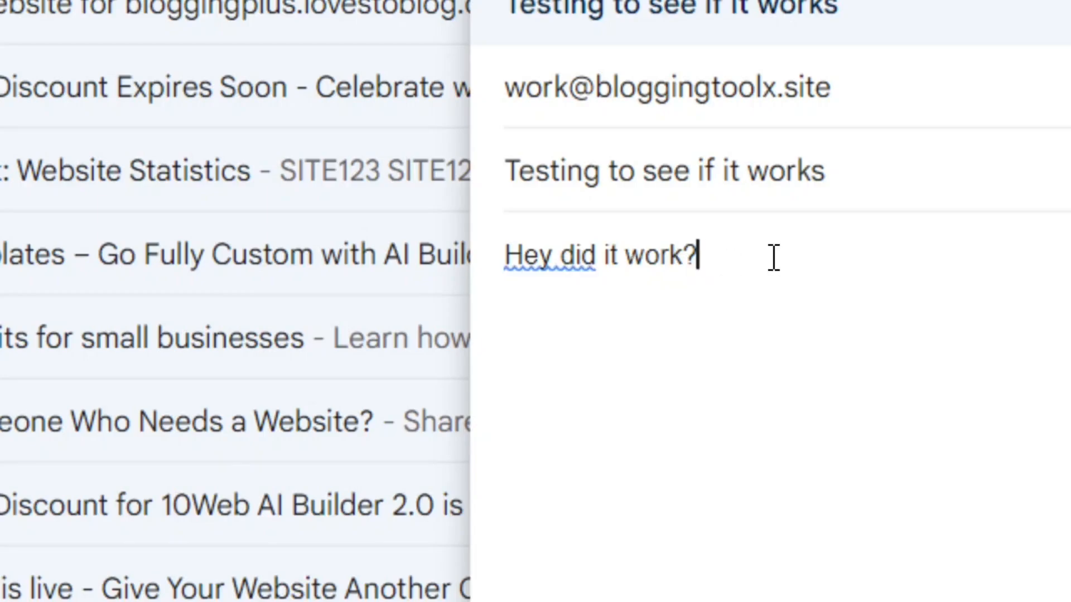
left_click_drag(775, 258, 521, 279)
left_click(645, 306)
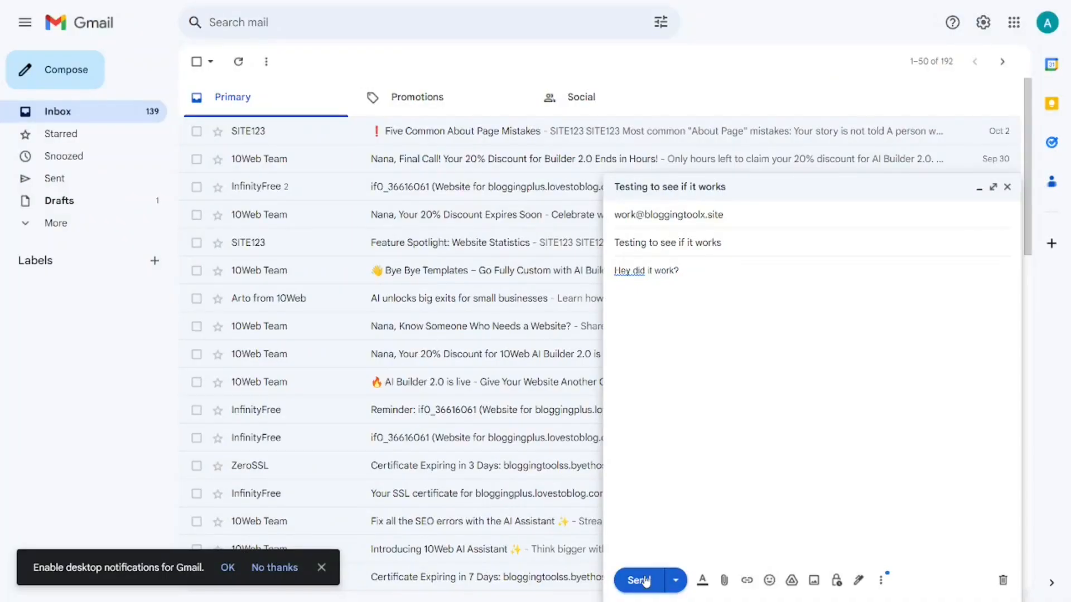
left_click(646, 585)
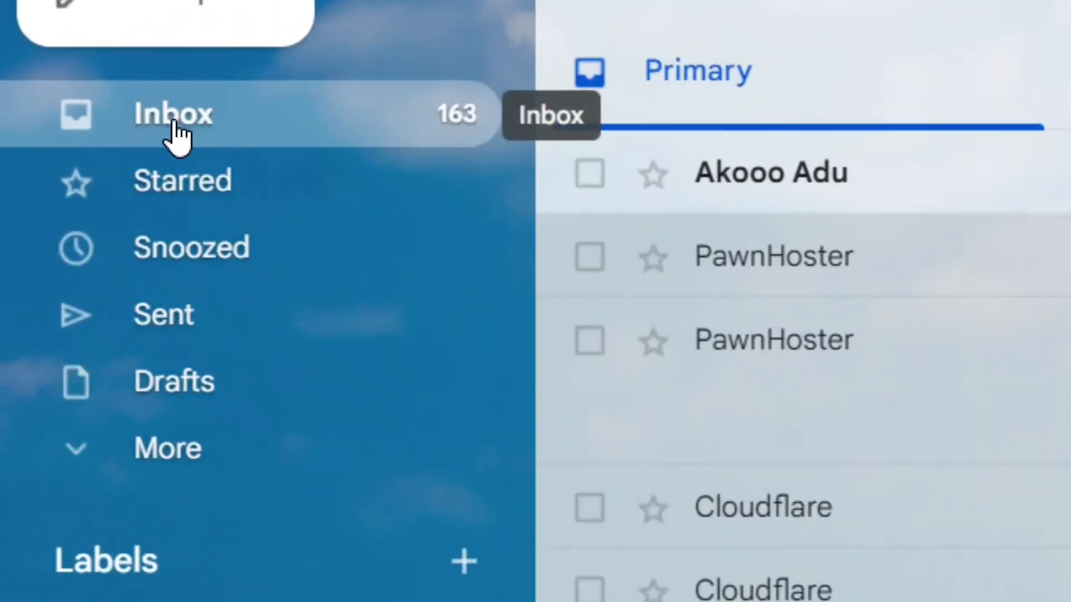
Return to the Gmail inbox and open the forwarded 'Testing to see if it works' message.
left_click(207, 115)
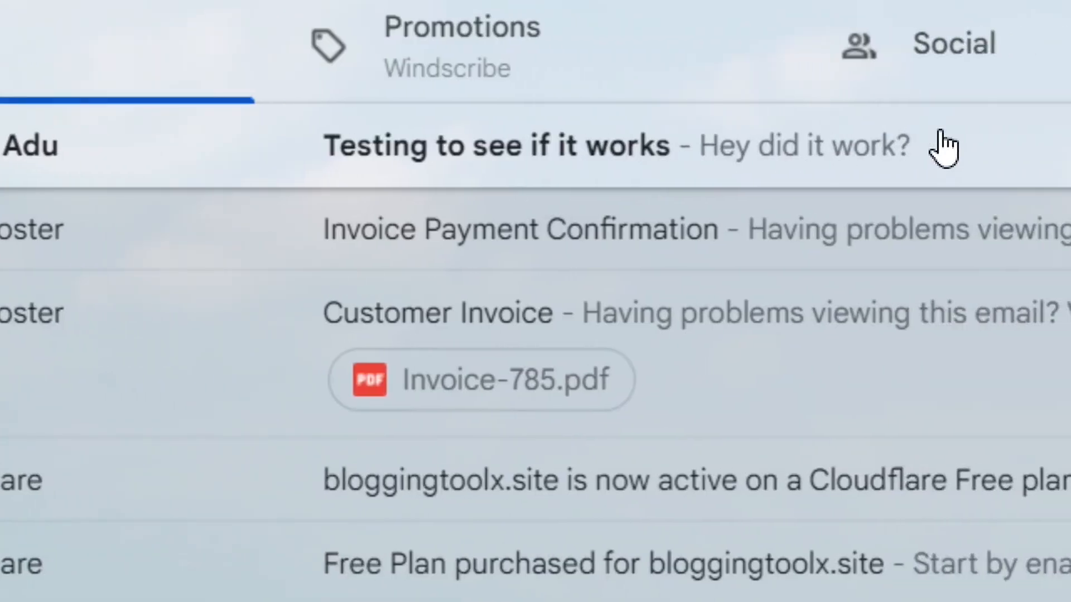
left_click(549, 174)
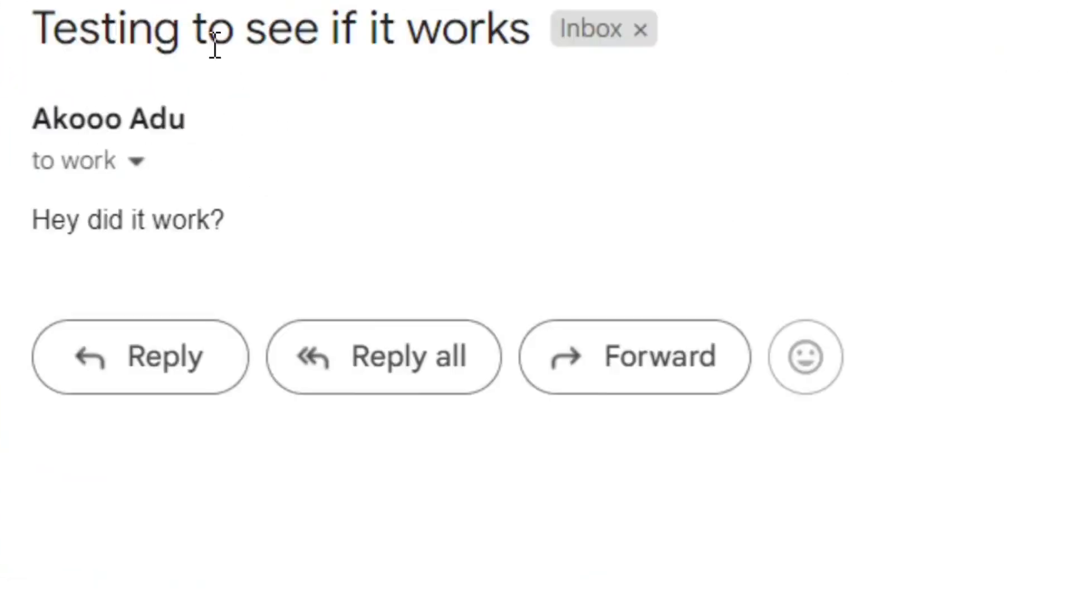